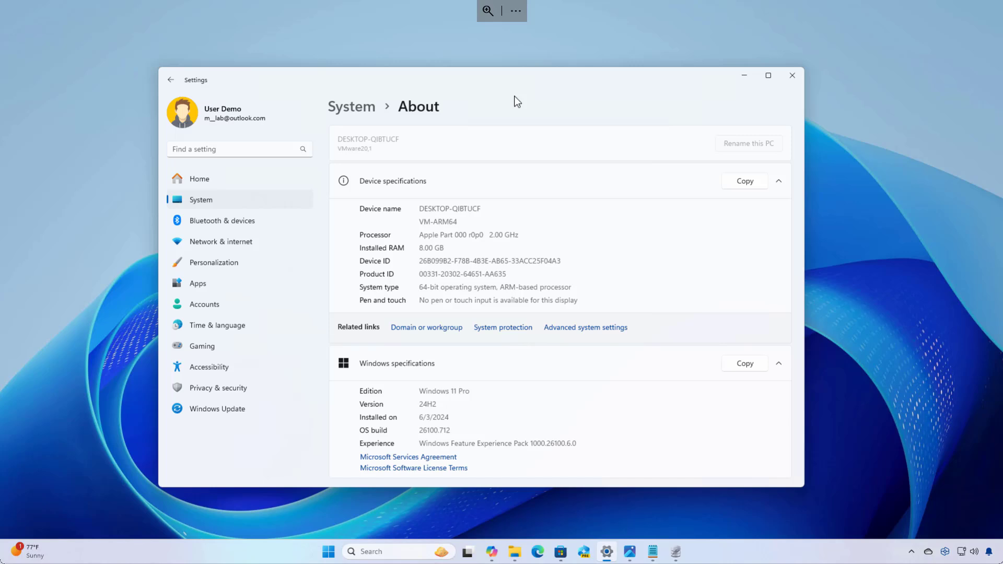
# - Launch Recall with Win+J to view the captured Settings System › About snapshot
pyautogui.press('super+j')
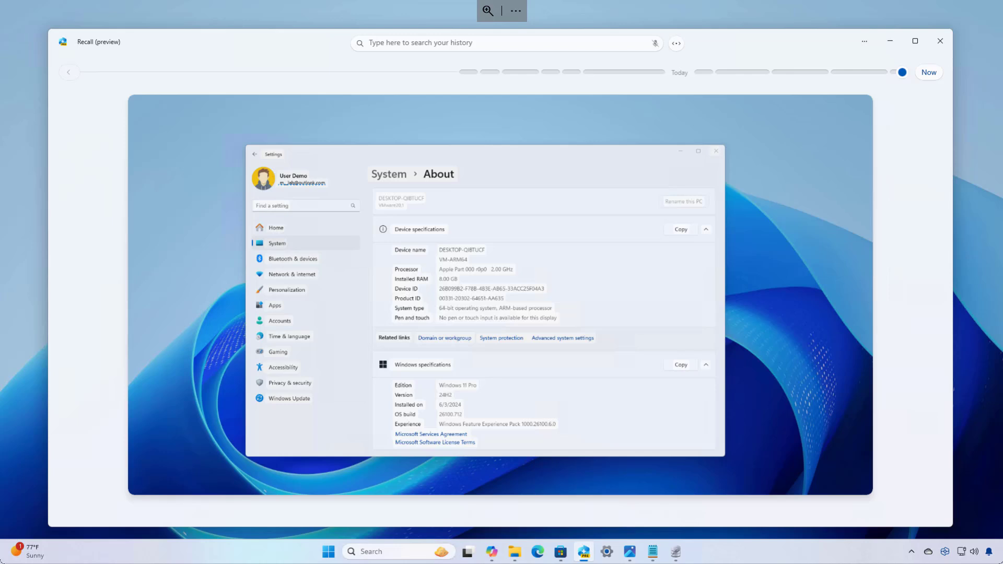
# - Go to Settings › System › AI components, listing Content Extraction, Image Search and Semantic Analysis
pyautogui.click(607, 552)
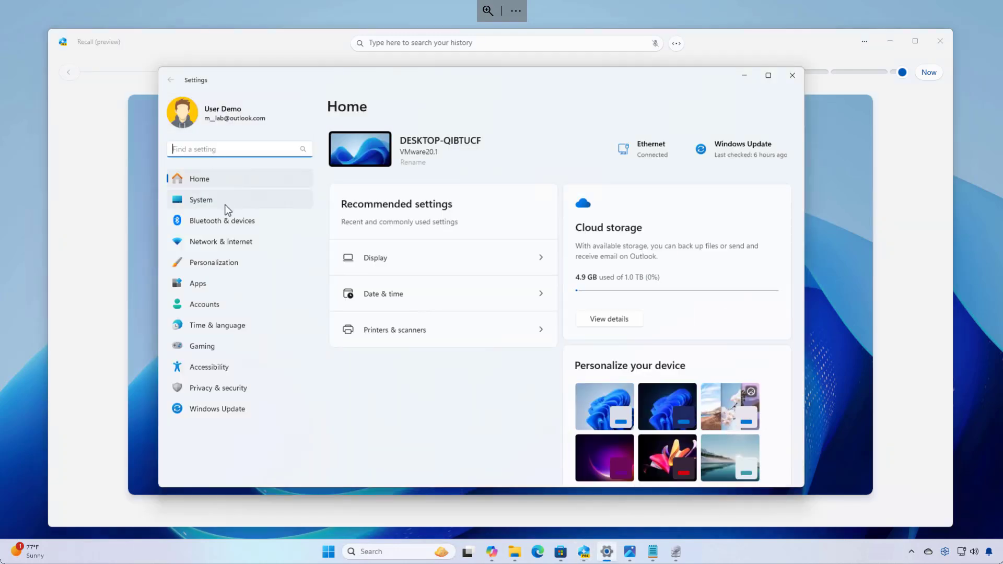
pyautogui.click(222, 205)
pyautogui.scroll(-10, 403, 376)
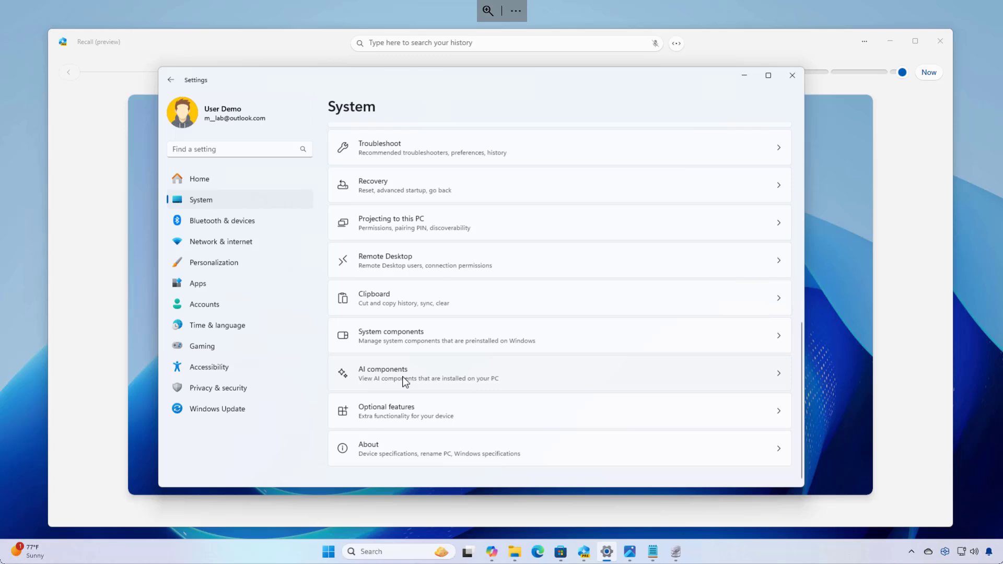
pyautogui.click(405, 381)
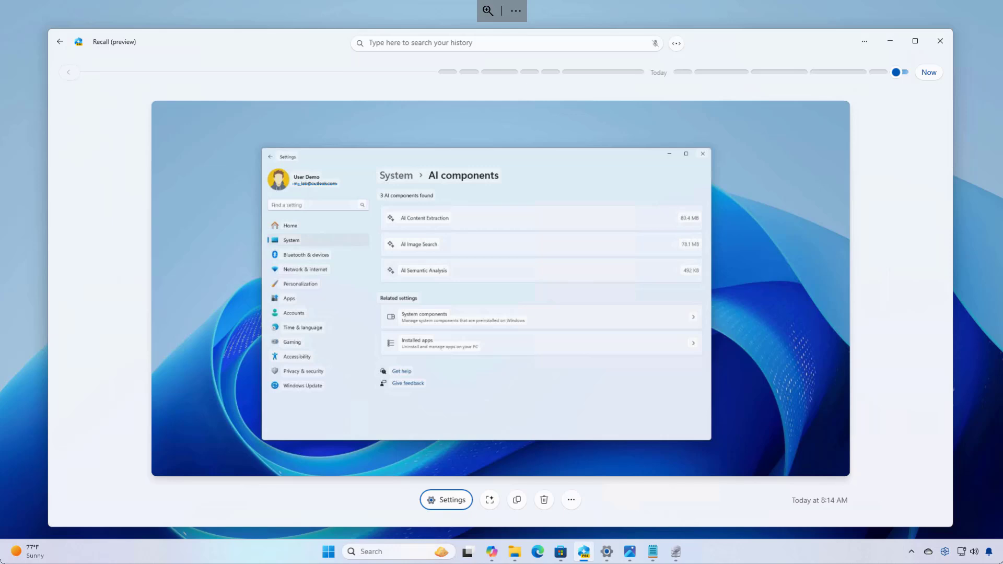
# - Switch to Photos showing the recall-signin-popup-windows-11.webp Recall setup image
pyautogui.hotkey('alt', 'Tab')
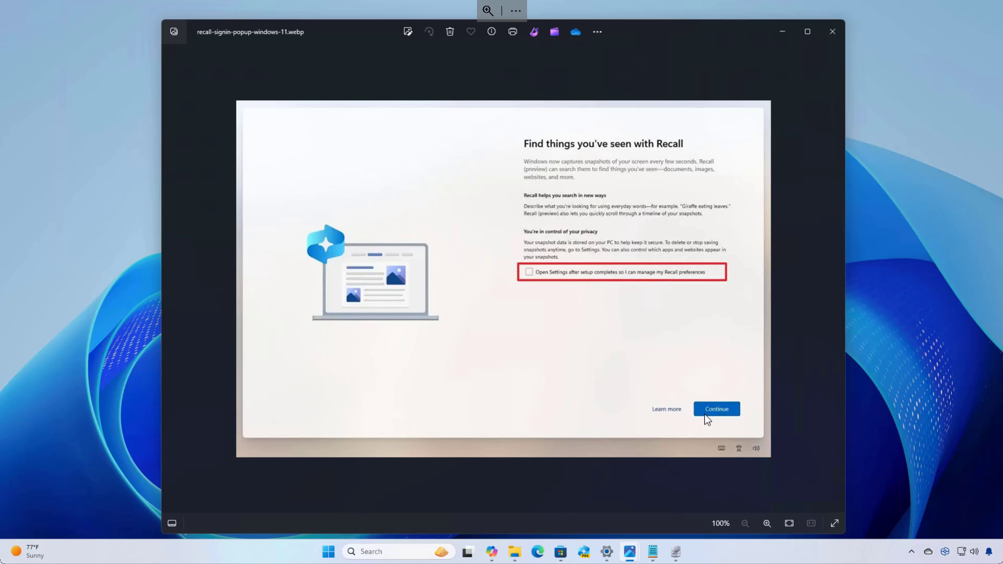
pyautogui.click(630, 552)
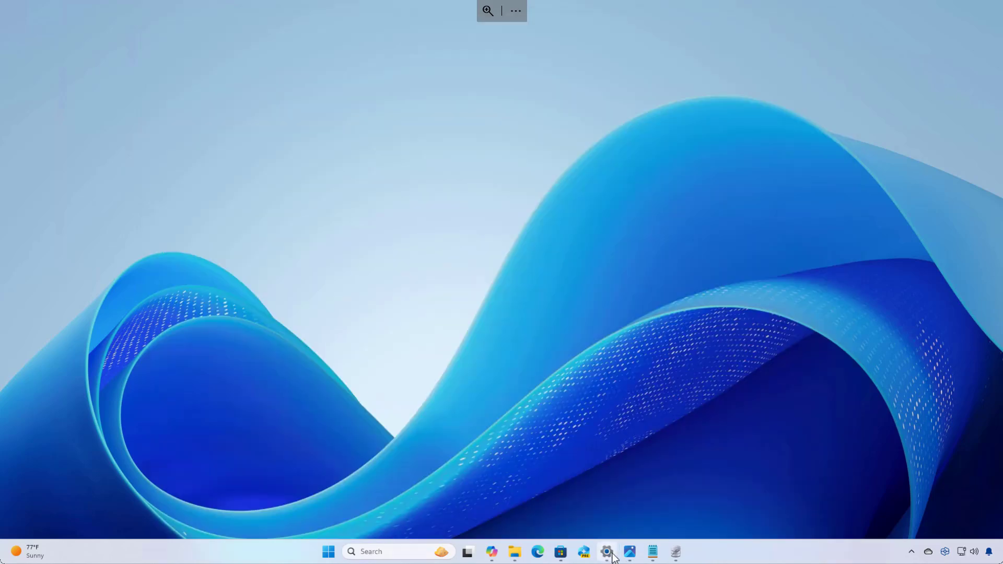
pyautogui.click(611, 553)
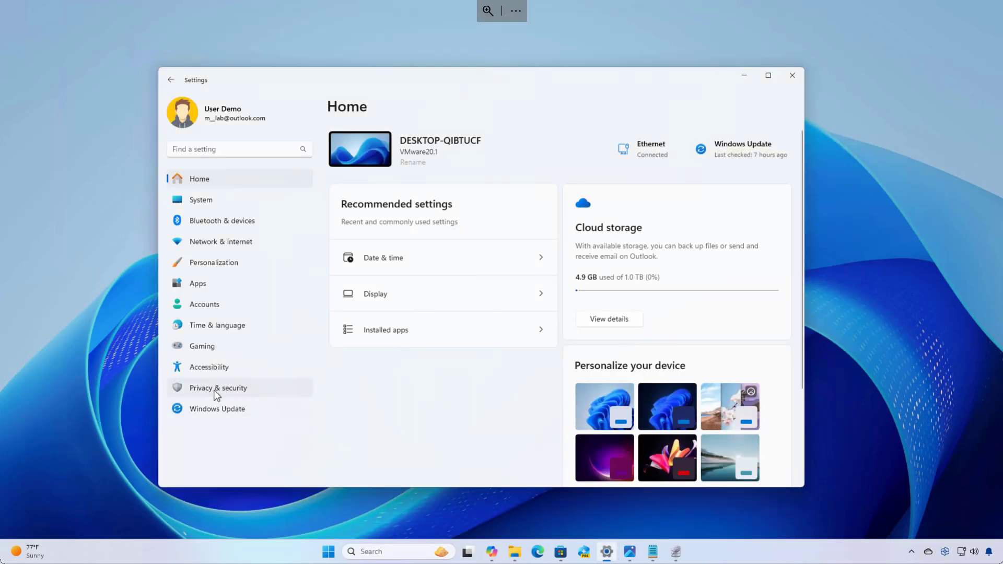
pyautogui.click(217, 392)
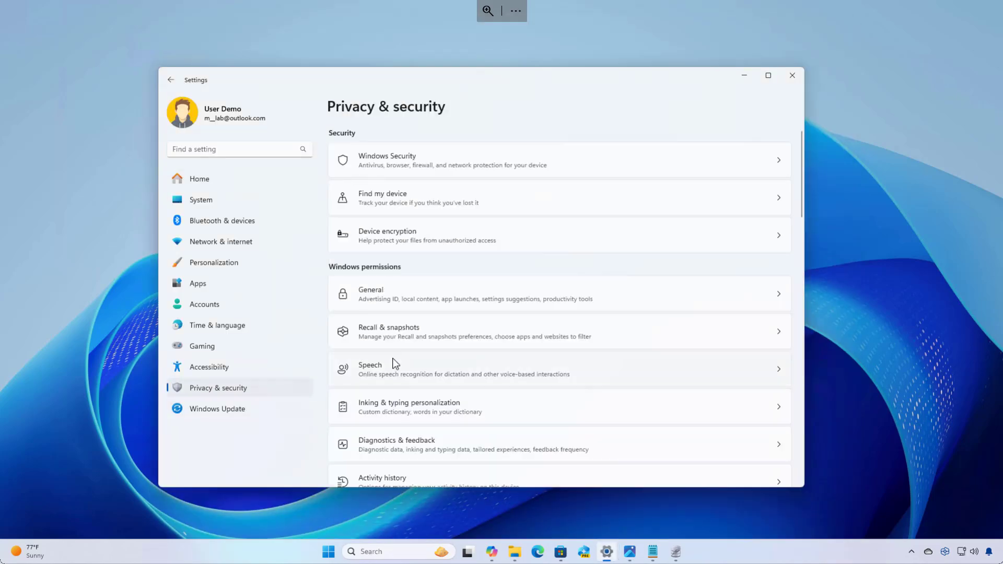
pyautogui.click(401, 332)
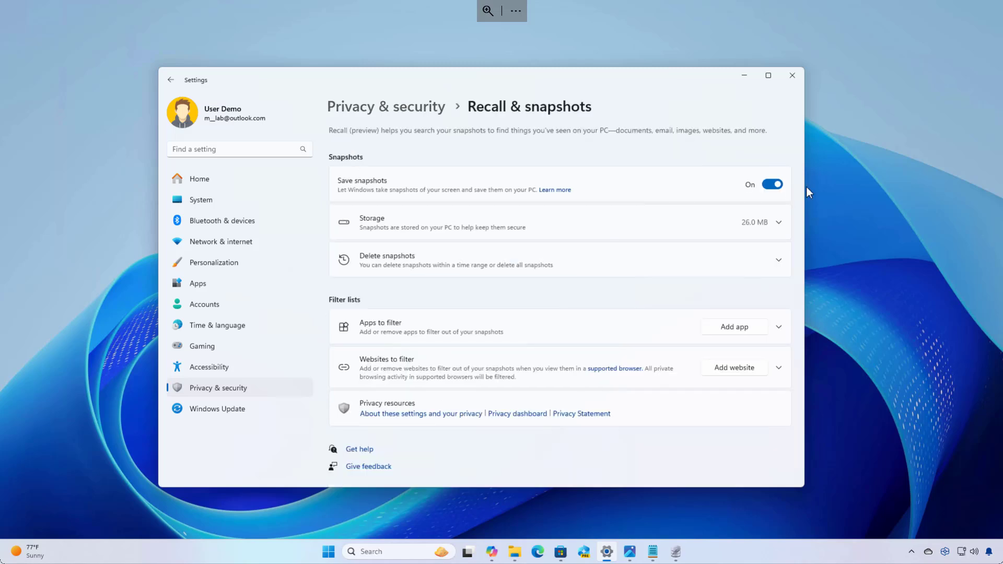
pyautogui.click(777, 186)
pyautogui.click(776, 186)
pyautogui.click(744, 75)
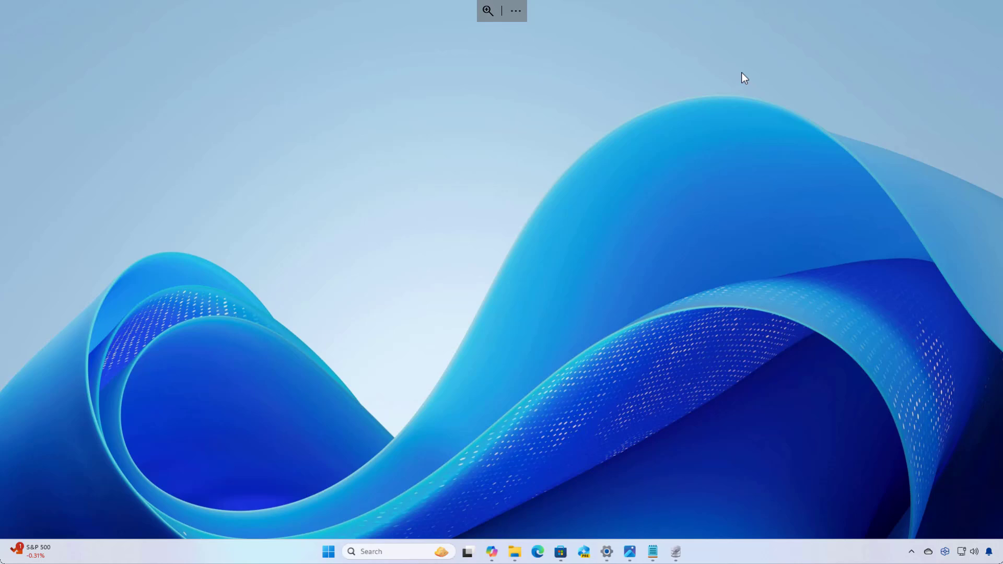
# - Launch Recall, rewind the timeline to earlier snapshots, then reset it to the present
pyautogui.click(585, 552)
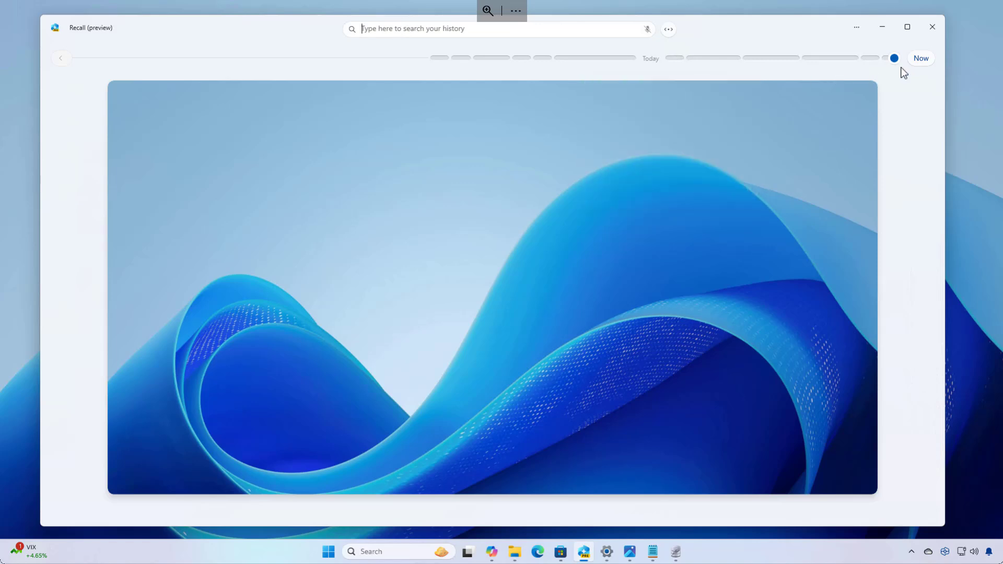
pyautogui.moveTo(897, 65)
pyautogui.moveTo(895, 59)
pyautogui.mouseDown()
pyautogui.moveTo(538, 60)
pyautogui.moveTo(897, 60)
pyautogui.mouseUp()
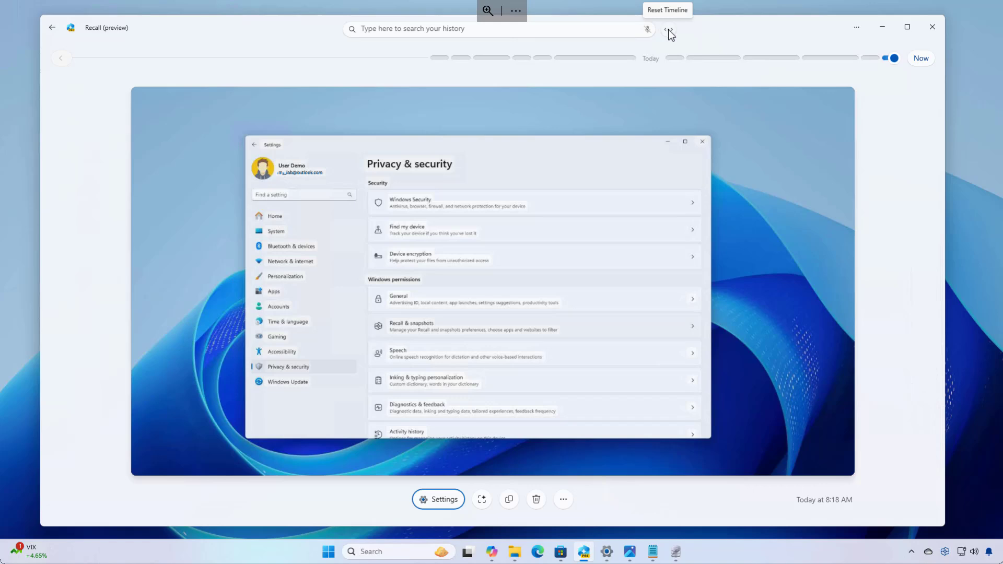
pyautogui.click(669, 31)
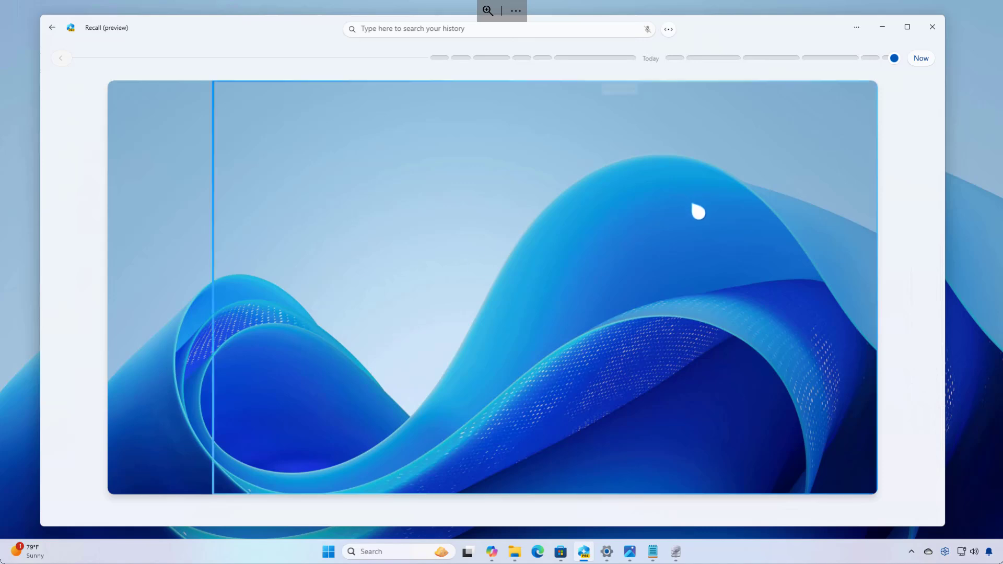
# - Bring Recall back over Notepad, jump the timeline to Now, and start a history search
pyautogui.moveTo(513, 555)
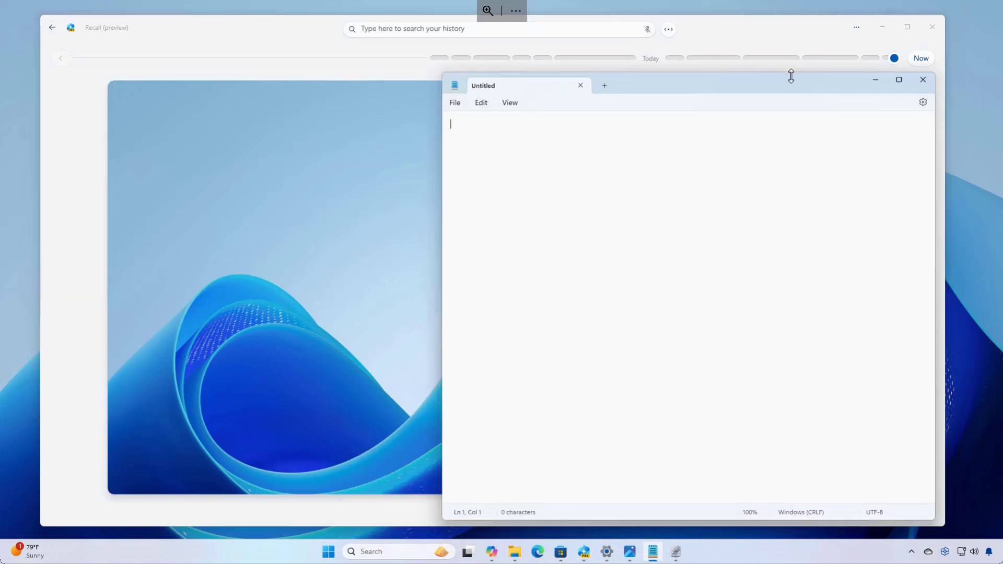
pyautogui.click(788, 70)
pyautogui.click(921, 59)
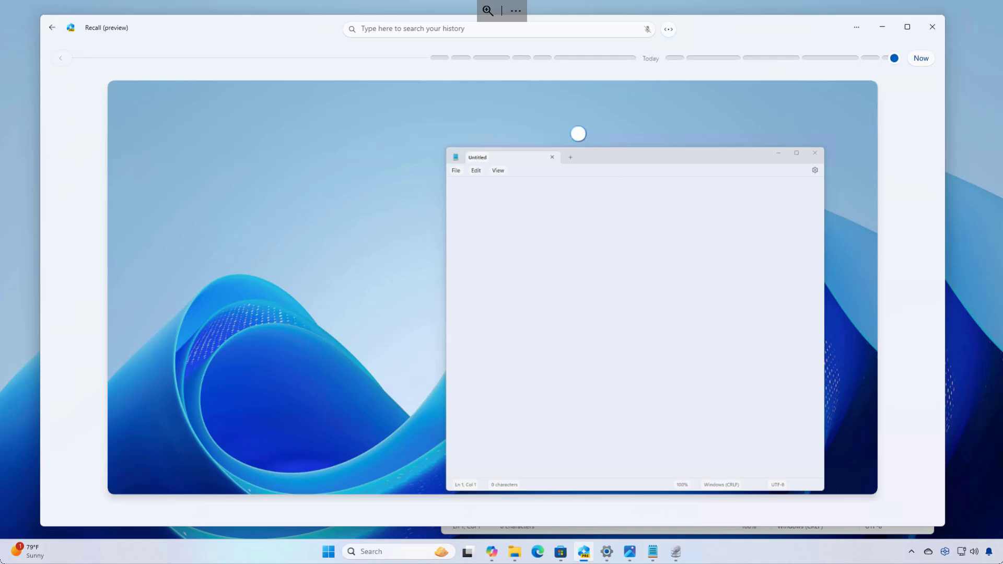
pyautogui.moveTo(896, 61)
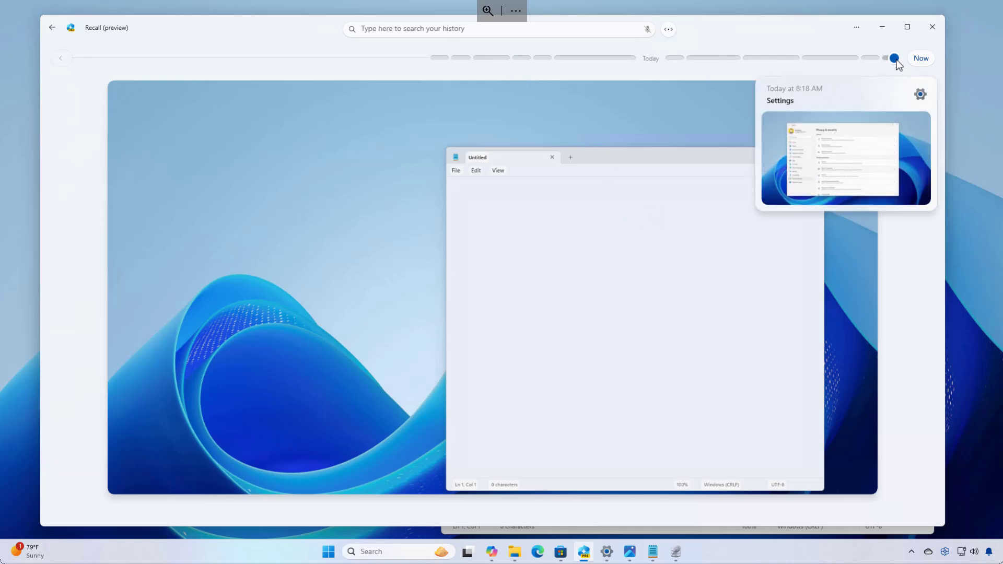
pyautogui.click(438, 35)
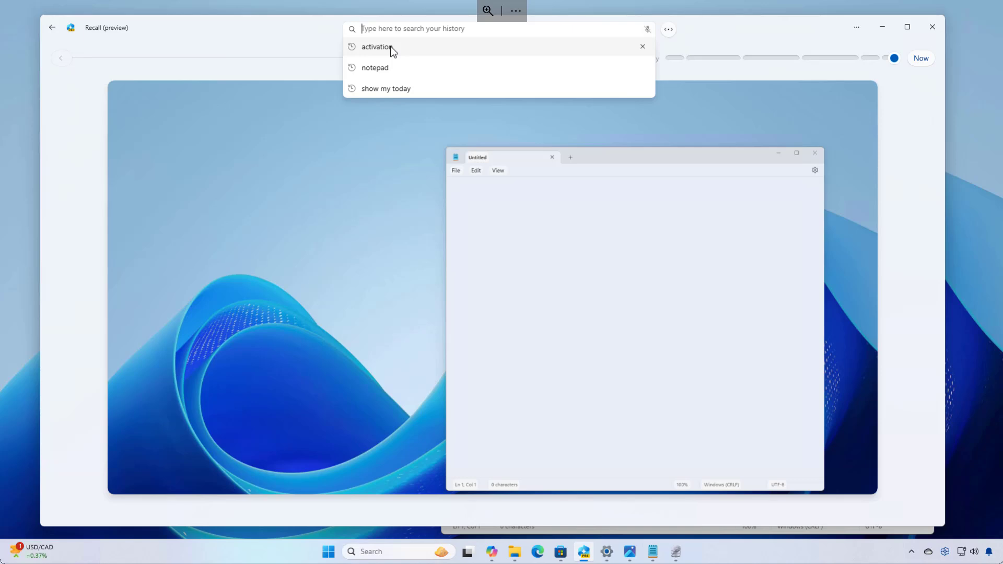
# - Search the snapshot history for 'activation' and peek at a result's options menu
pyautogui.click(377, 47)
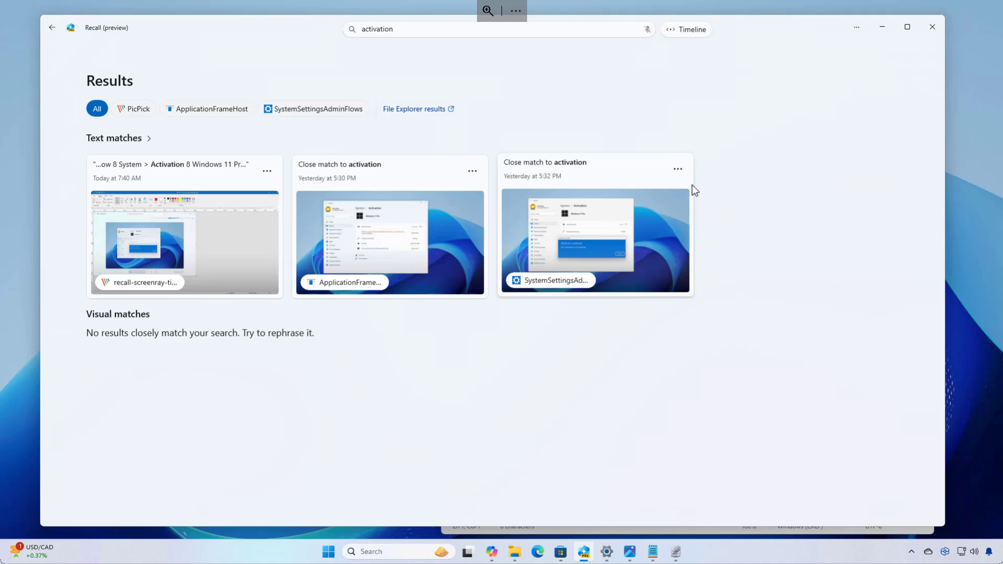
pyautogui.click(678, 169)
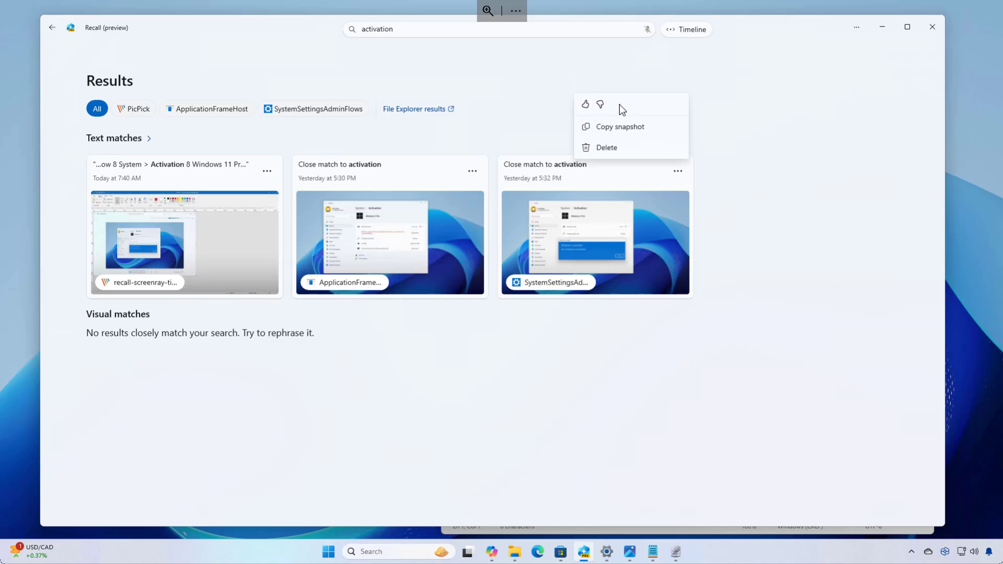
pyautogui.press('Escape')
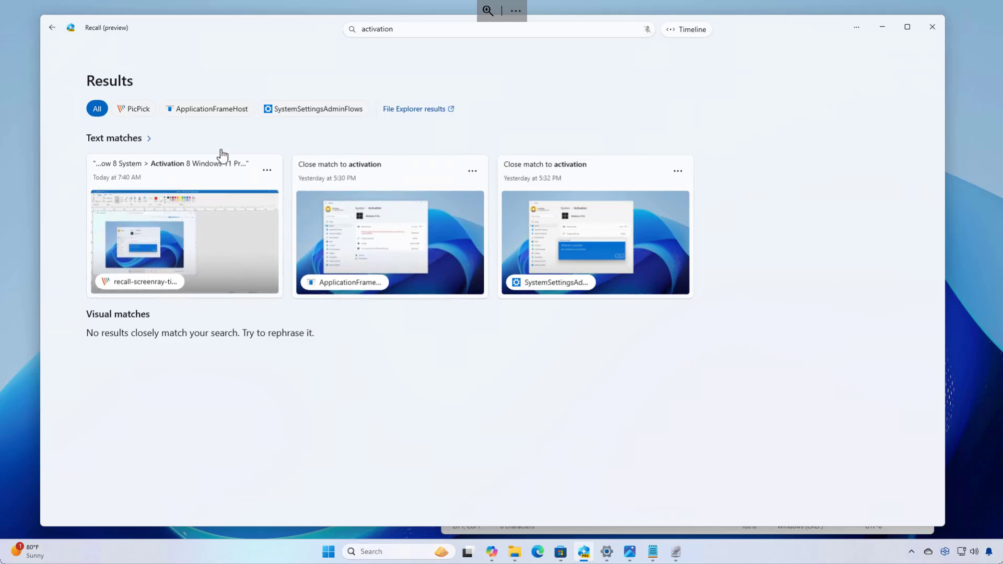
# - Filter results to SystemSettingsAdminFlows, view the matching snapshot, then return to the list
pyautogui.click(325, 109)
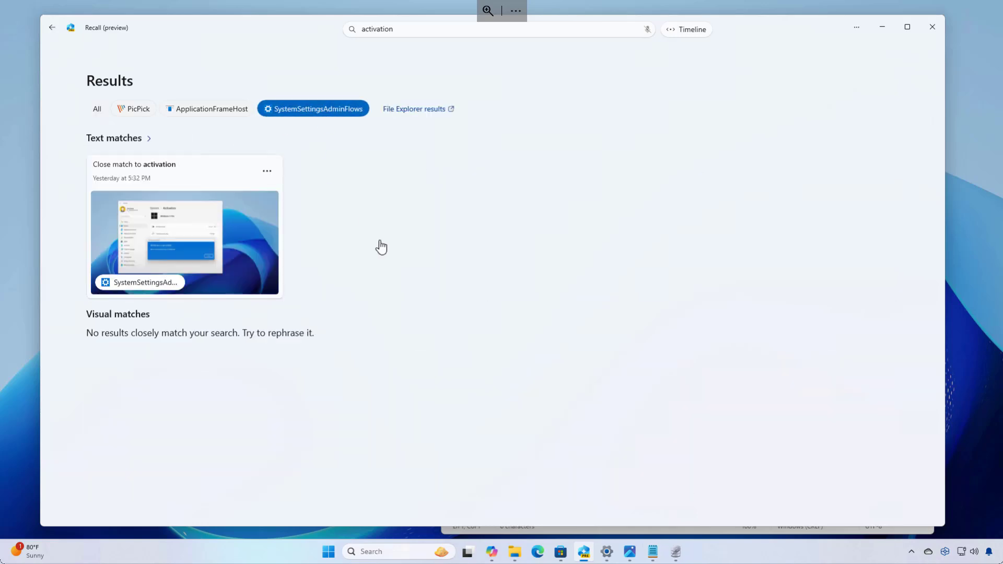
pyautogui.click(238, 245)
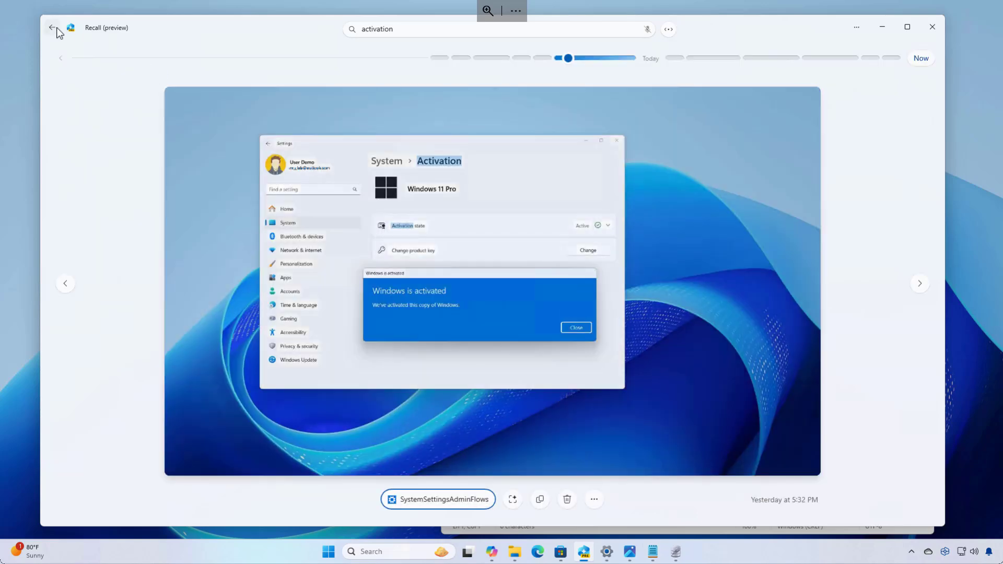
pyautogui.click(52, 28)
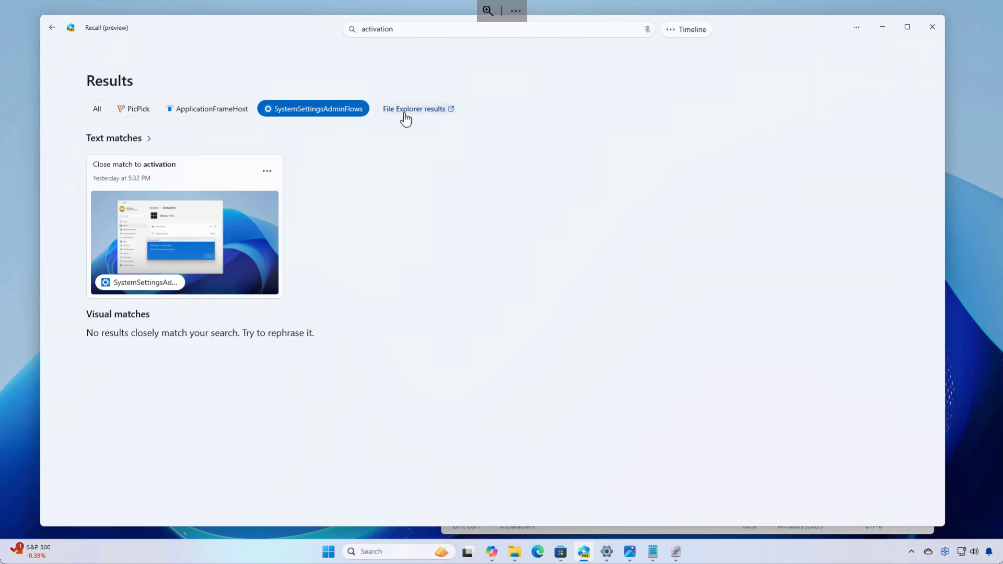
# - Check the activation file matches in File Explorer, then open the highlighted Activation snapshot
pyautogui.click(441, 110)
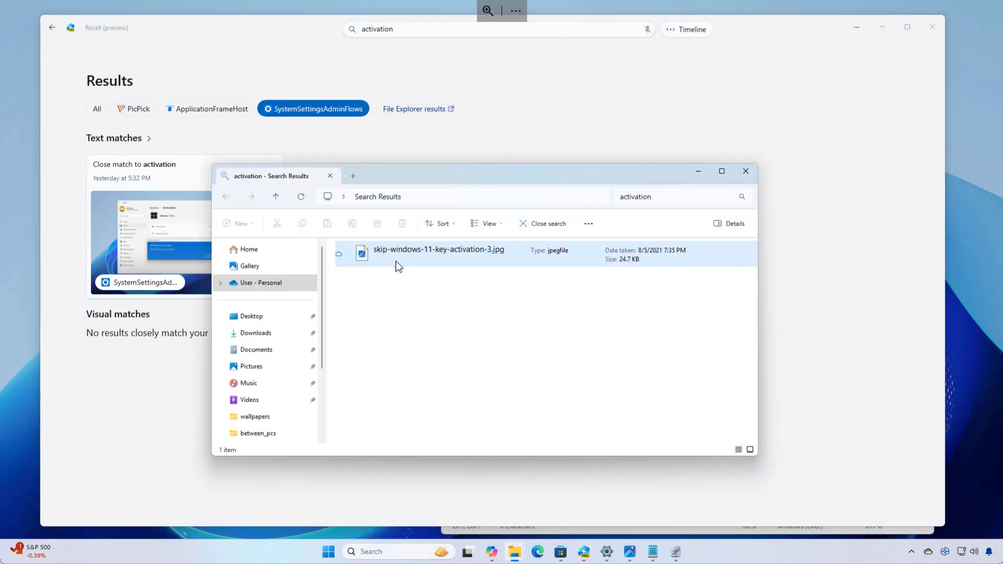
pyautogui.click(398, 261)
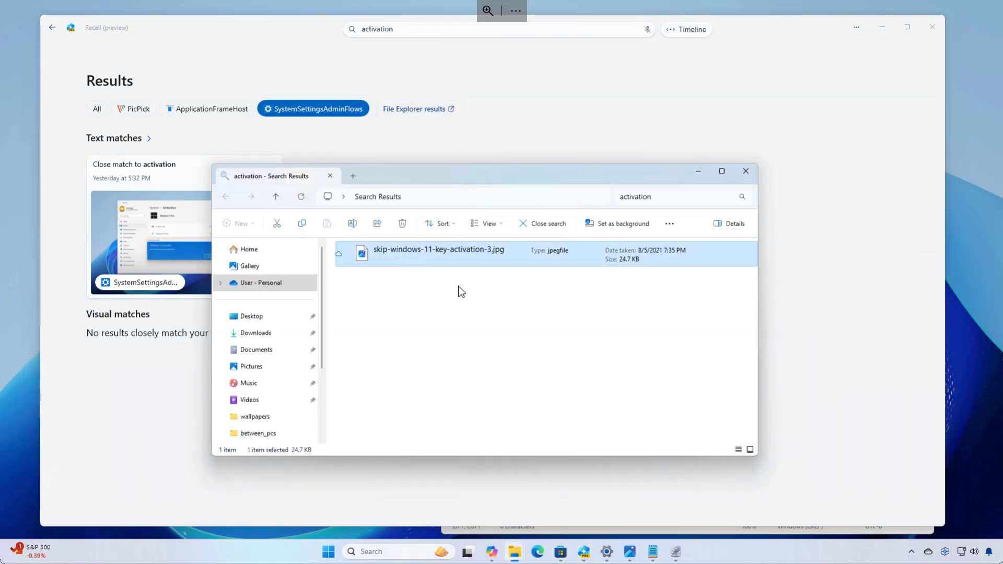
pyautogui.click(705, 172)
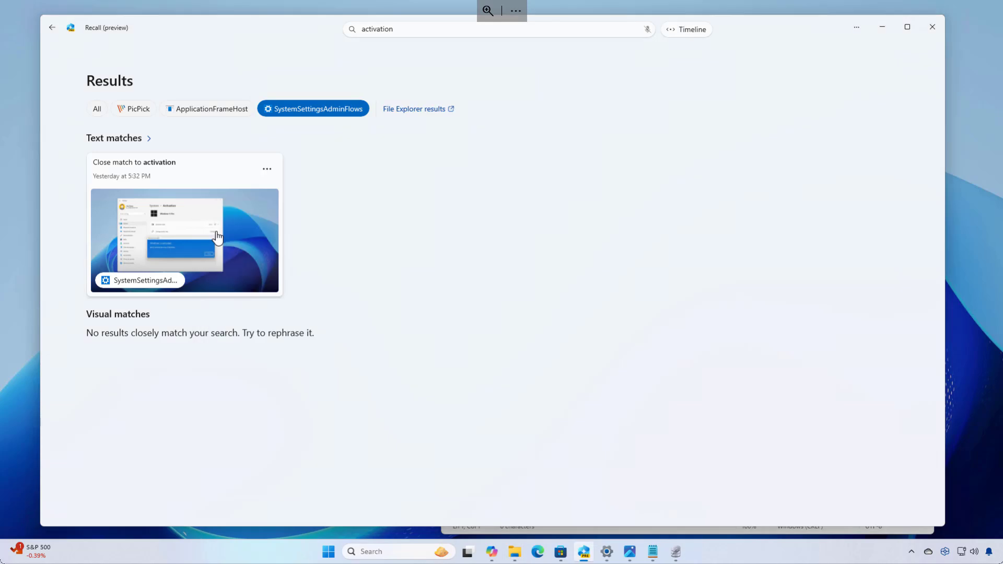
pyautogui.click(218, 238)
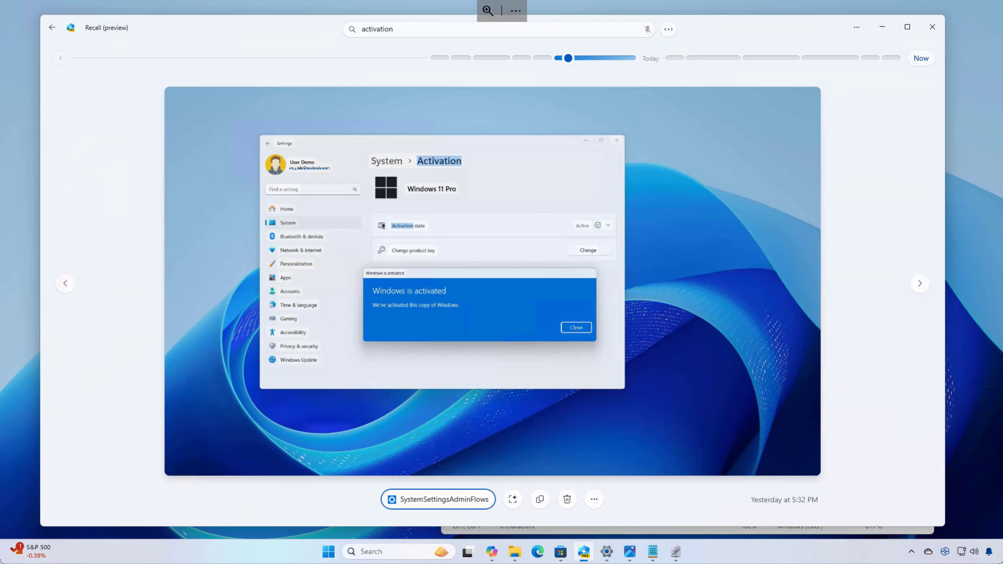
# - Launch Snipping Tool via a 'snip' search and capture the Windows activation snapshot area
pyautogui.click(380, 553)
pyautogui.write('snip')
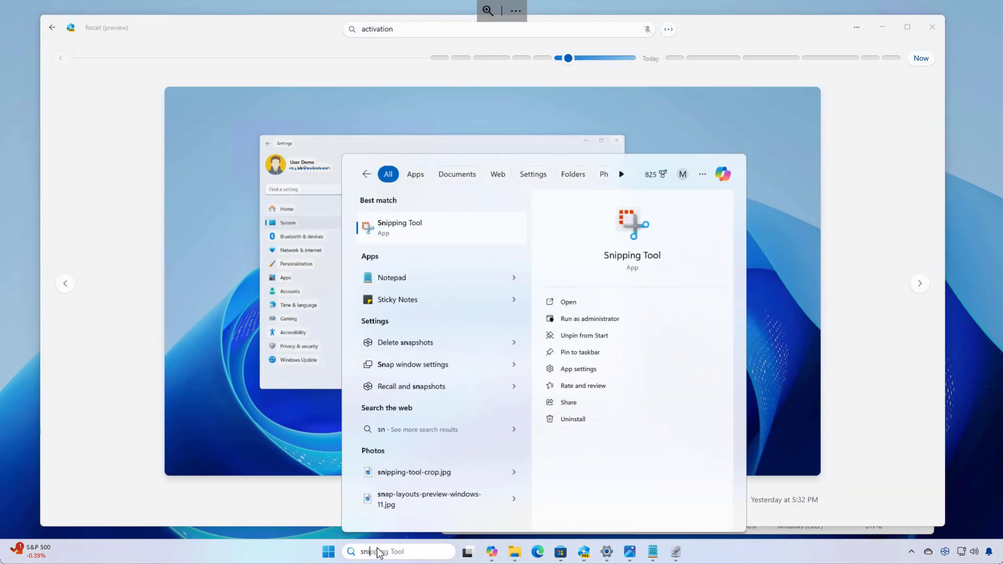
pyautogui.click(405, 242)
pyautogui.click(750, 419)
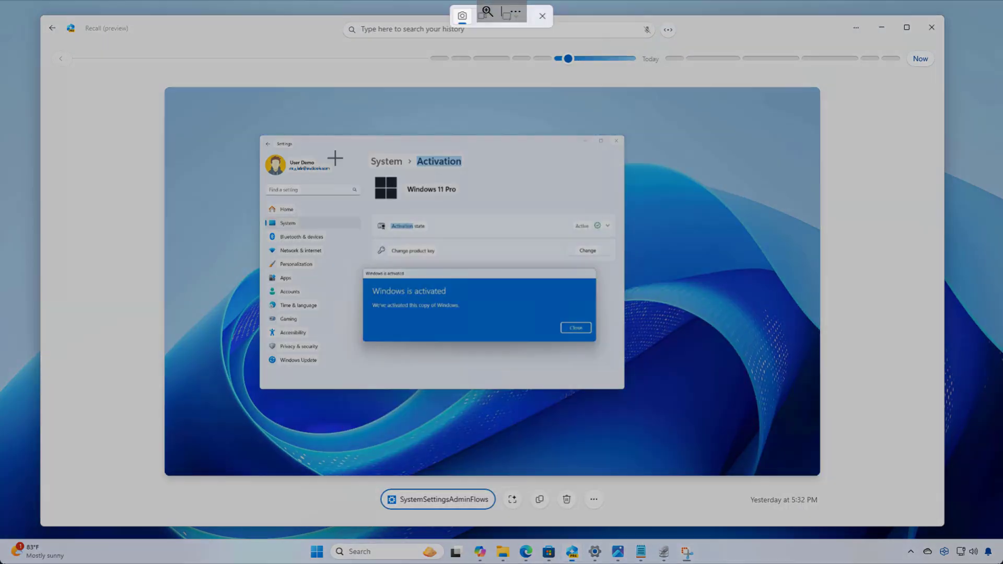
pyautogui.moveTo(243, 119); pyautogui.dragTo(644, 406)
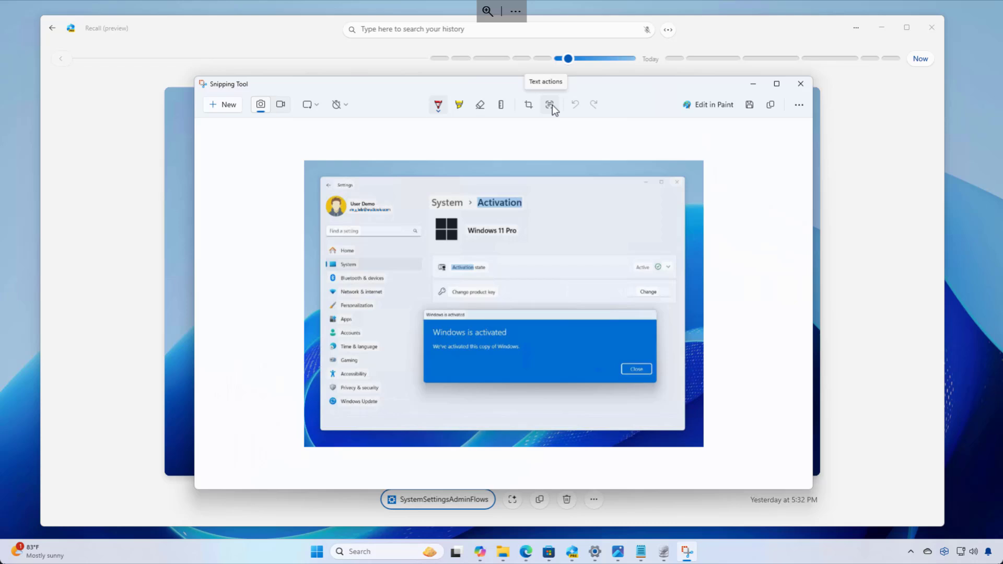
# - Detect text in the capture, bring up actions for the word System, then minimize Snipping Tool
pyautogui.click(552, 104)
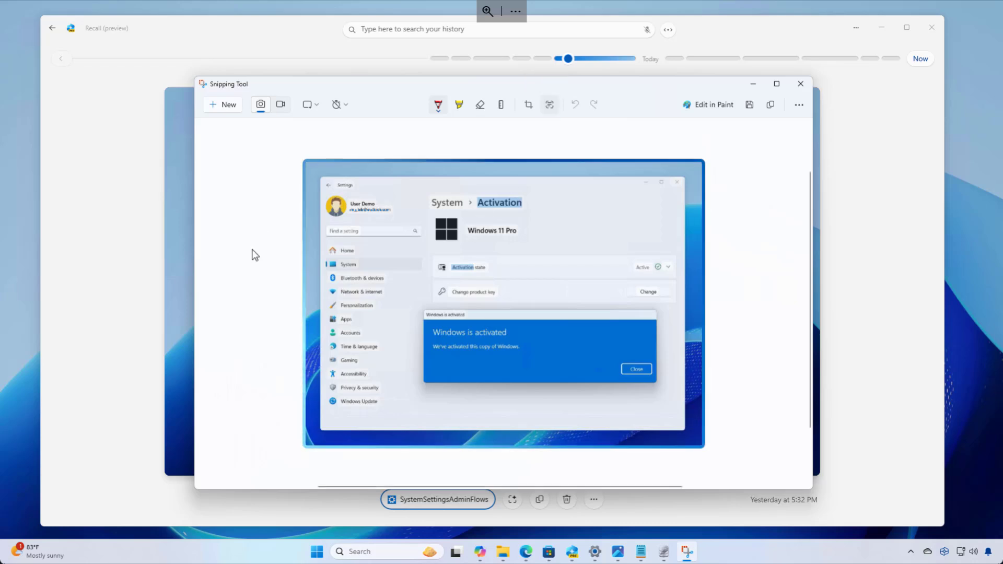
pyautogui.moveTo(432, 203); pyautogui.dragTo(453, 202)
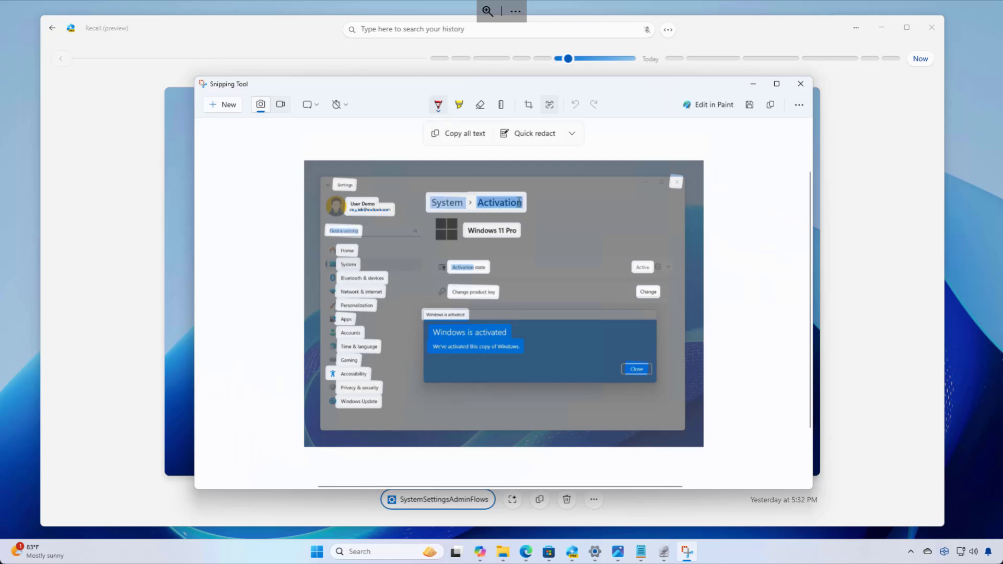
pyautogui.rightClick(453, 202)
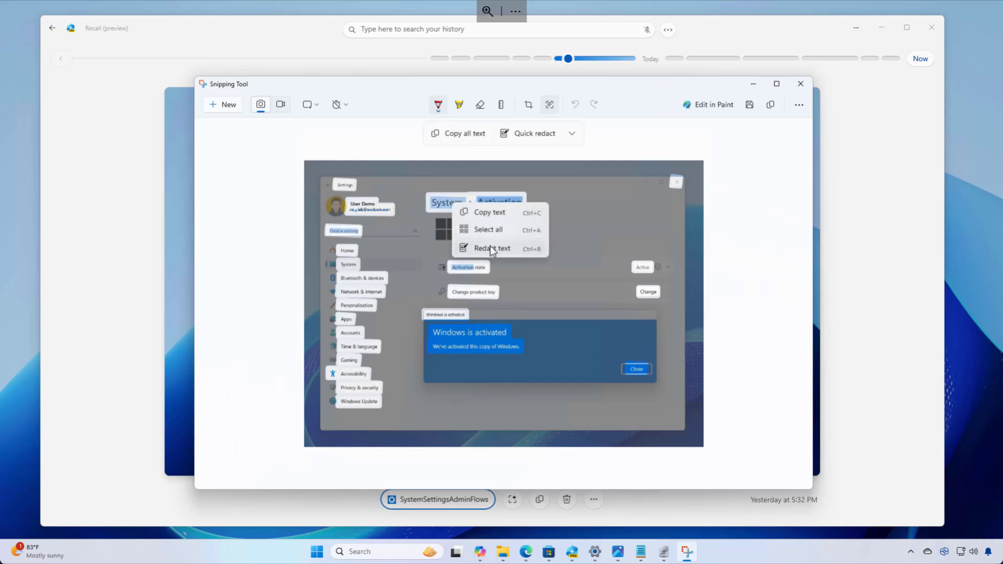
pyautogui.click(755, 86)
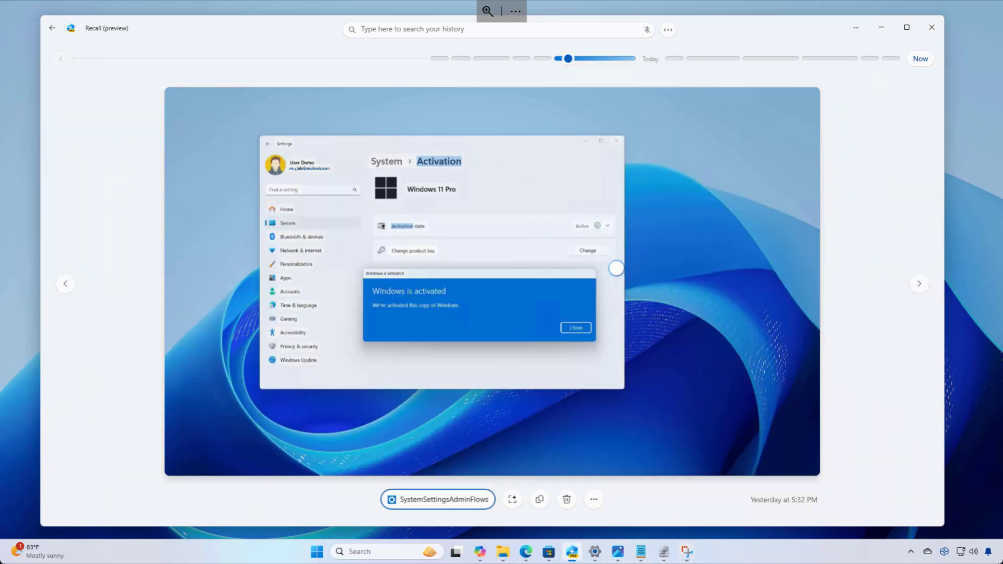
pyautogui.press('Left')
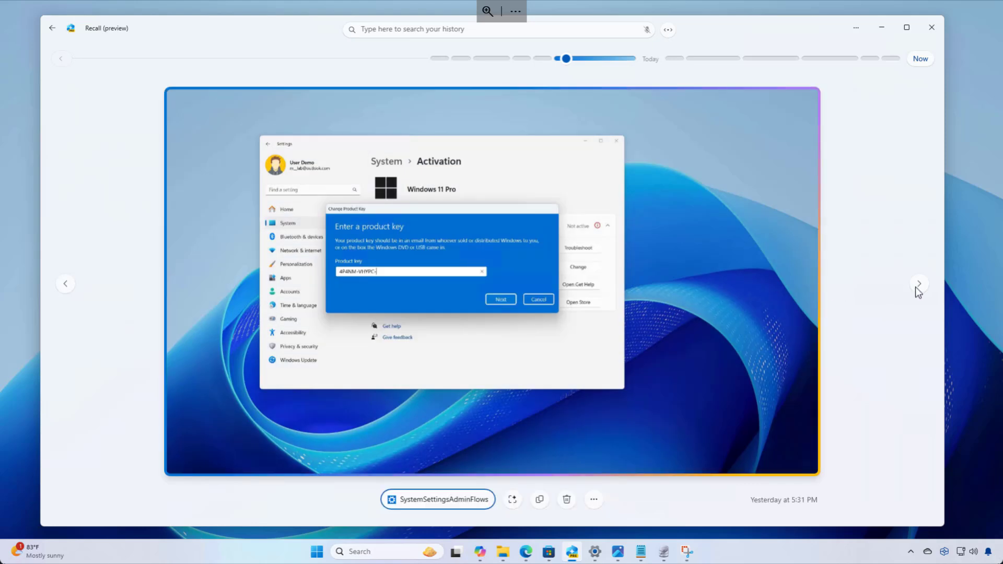
pyautogui.click(918, 284)
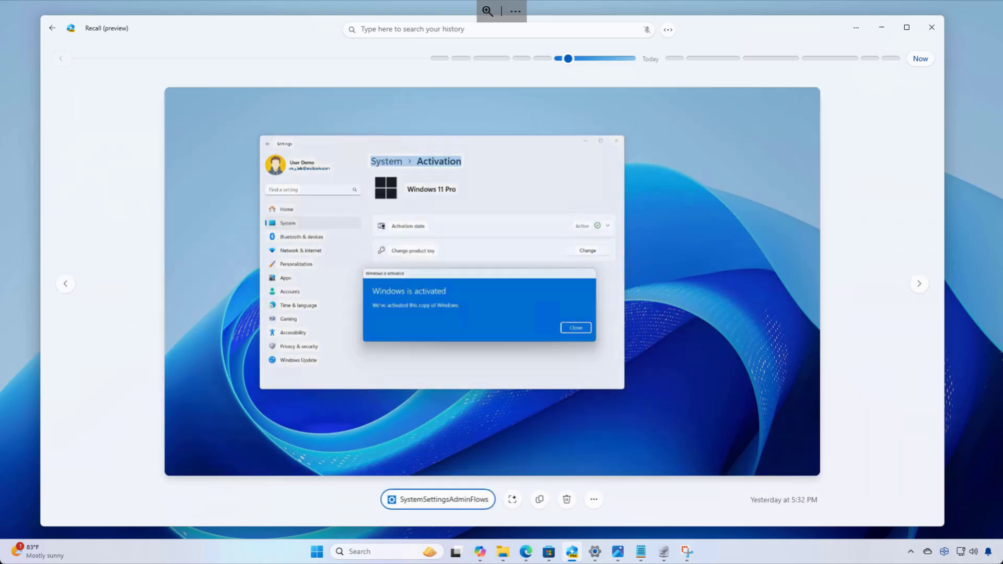
pyautogui.rightClick(388, 162)
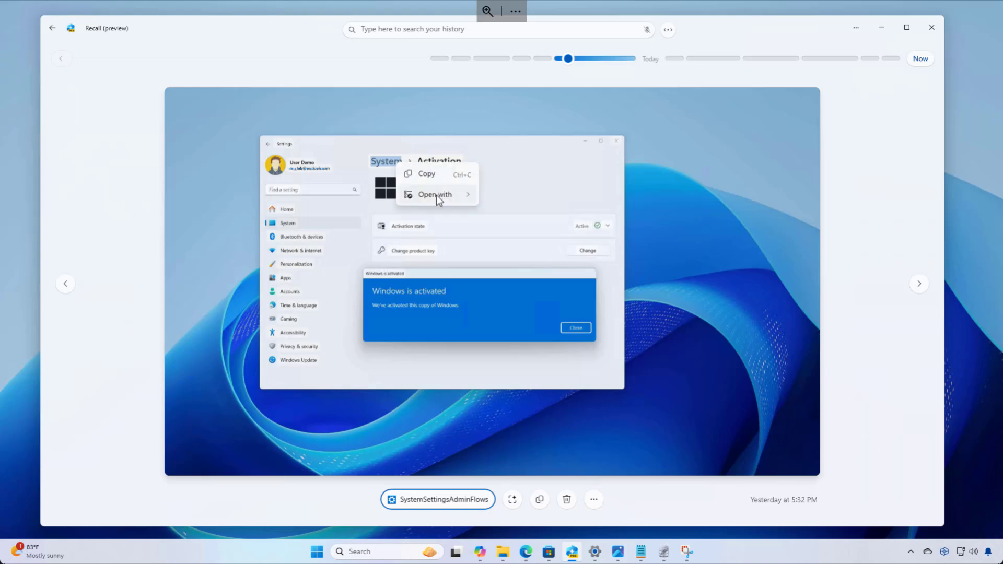
pyautogui.moveTo(436, 196)
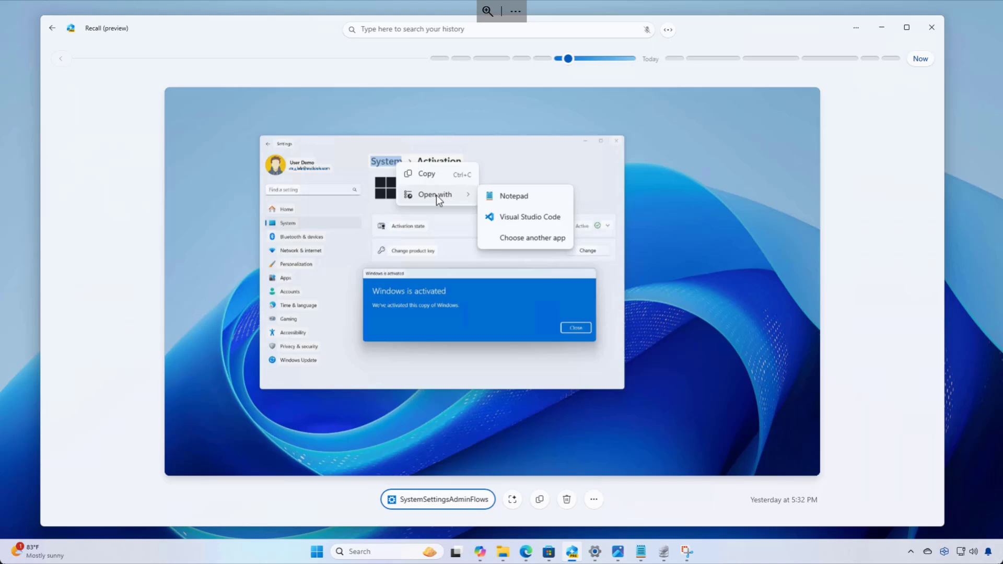
pyautogui.click(328, 499)
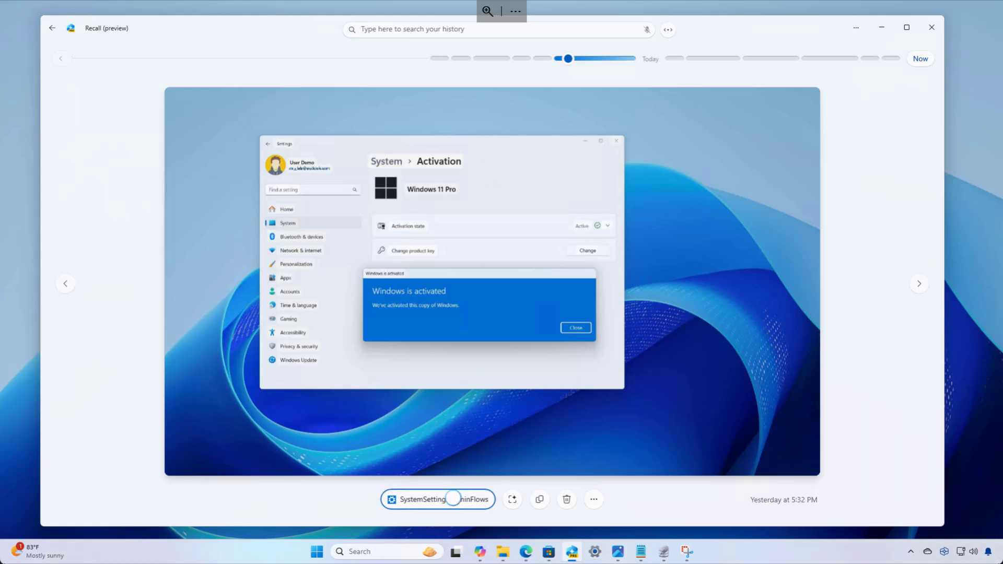
# - Toggle the recognized-text highlighting off and back on, then check the snapshot's more-options menu
pyautogui.click(514, 499)
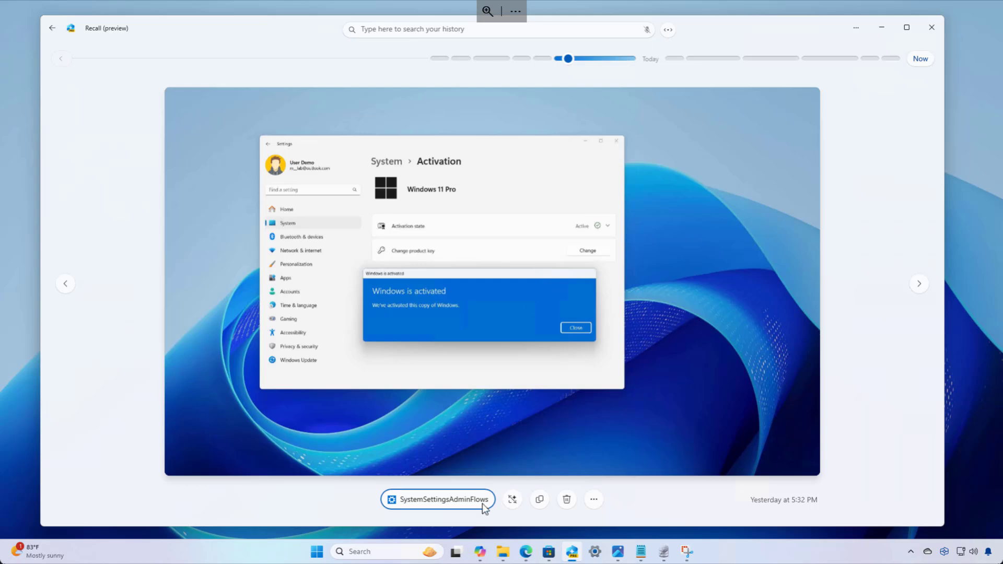
pyautogui.click(515, 501)
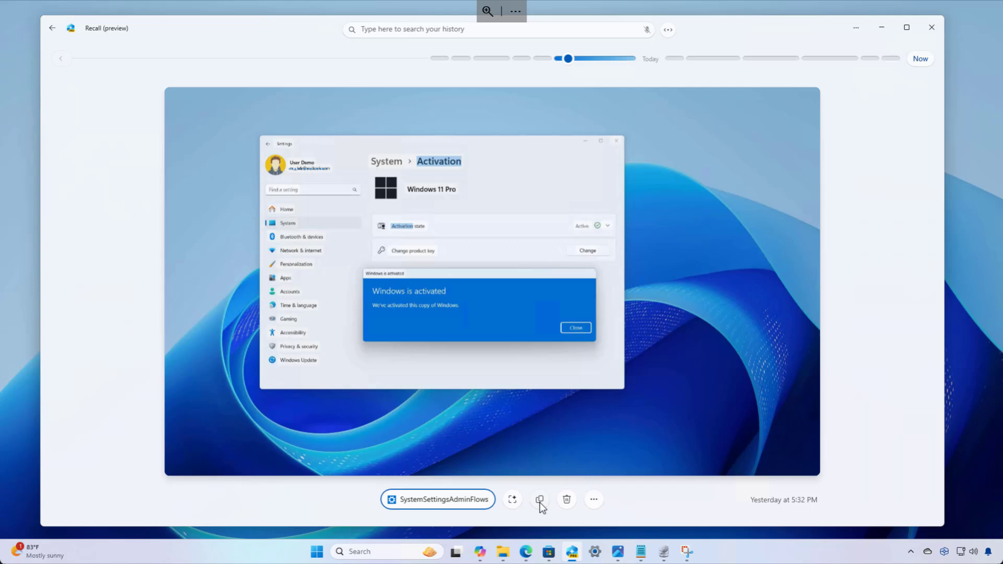
pyautogui.click(594, 500)
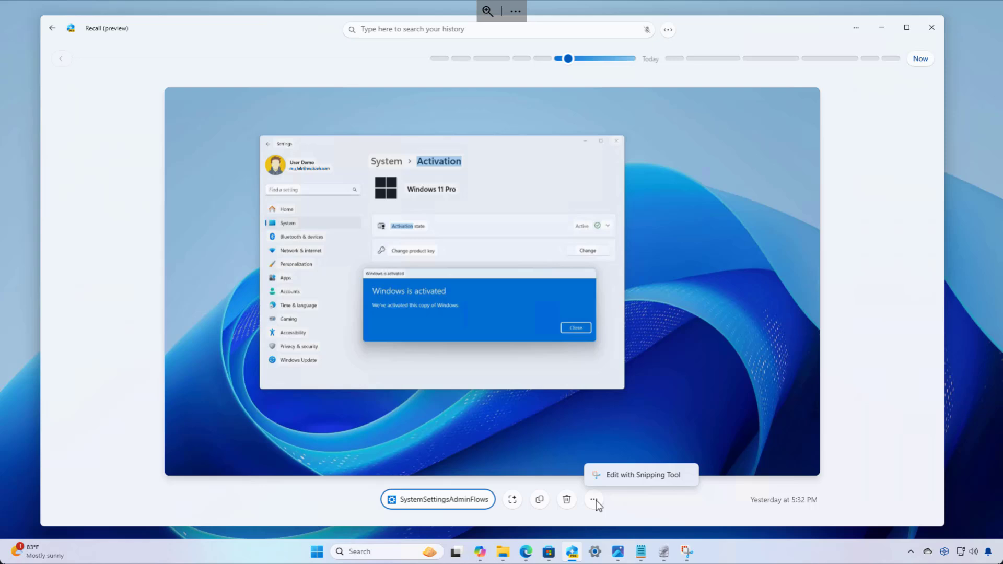
pyautogui.click(597, 501)
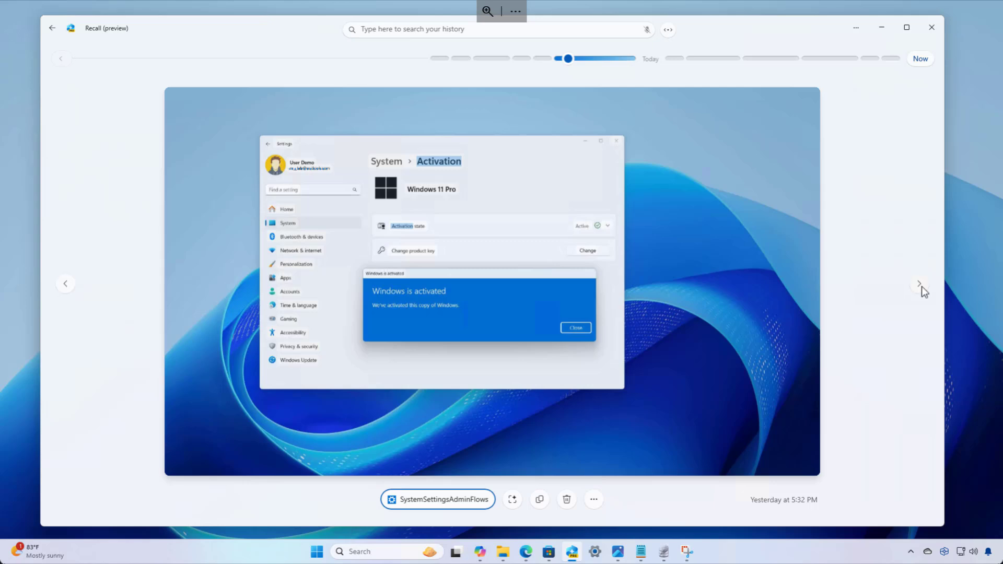
# - Step forward to Device encryption, back to Activation, then on to today's Copilot+ PC snapshot
pyautogui.click(920, 285)
pyautogui.click(919, 284)
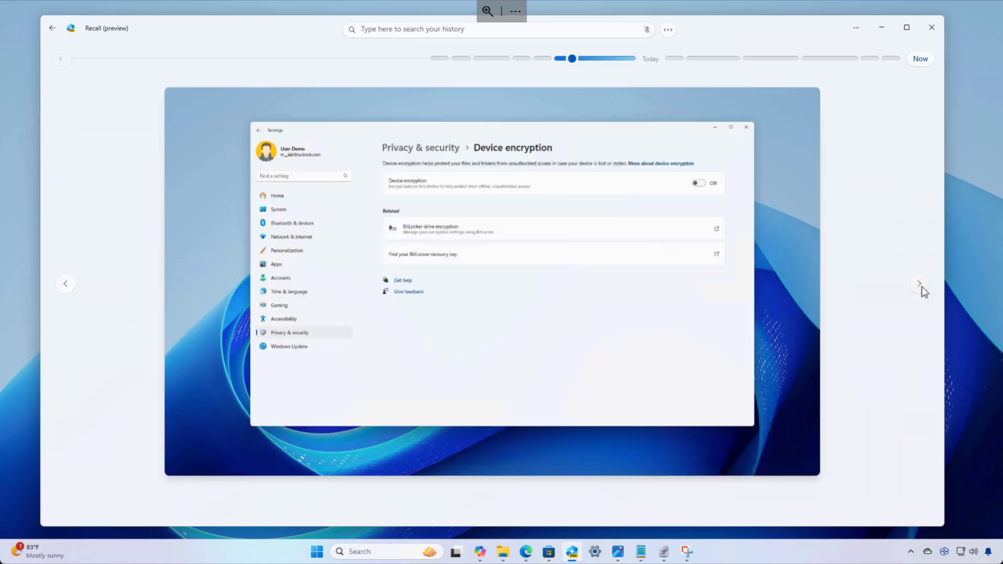
pyautogui.click(920, 286)
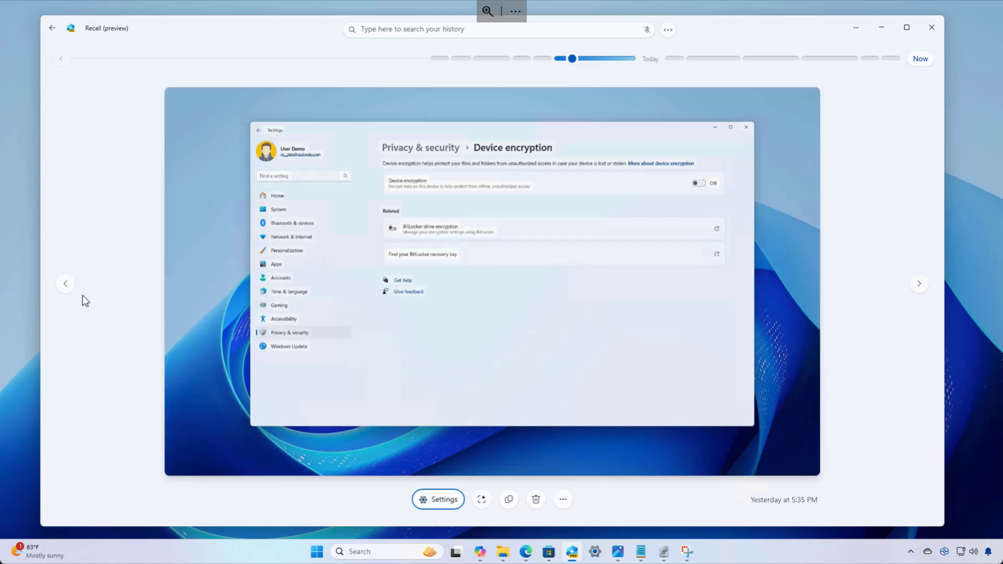
pyautogui.click(65, 285)
pyautogui.click(66, 286)
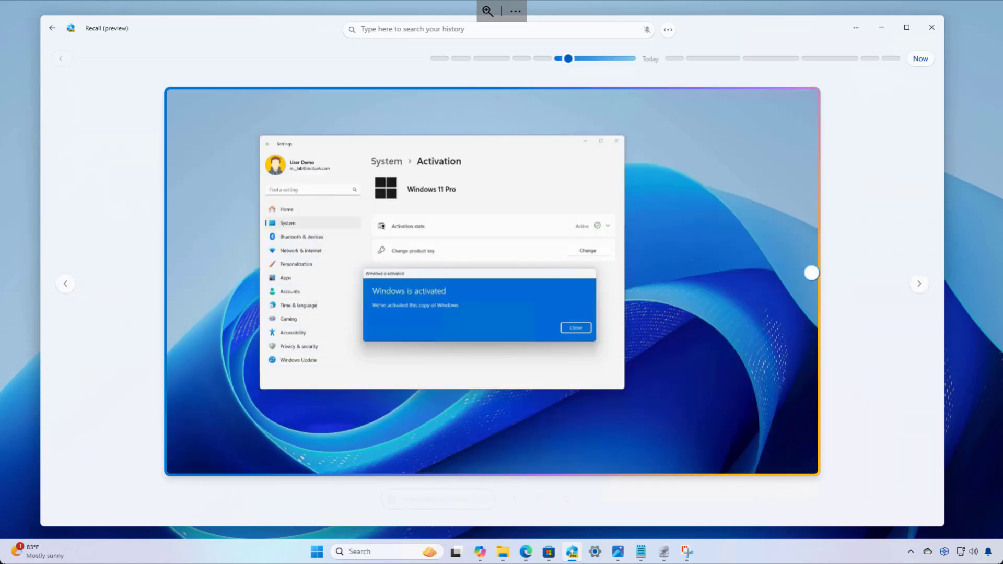
pyautogui.click(922, 286)
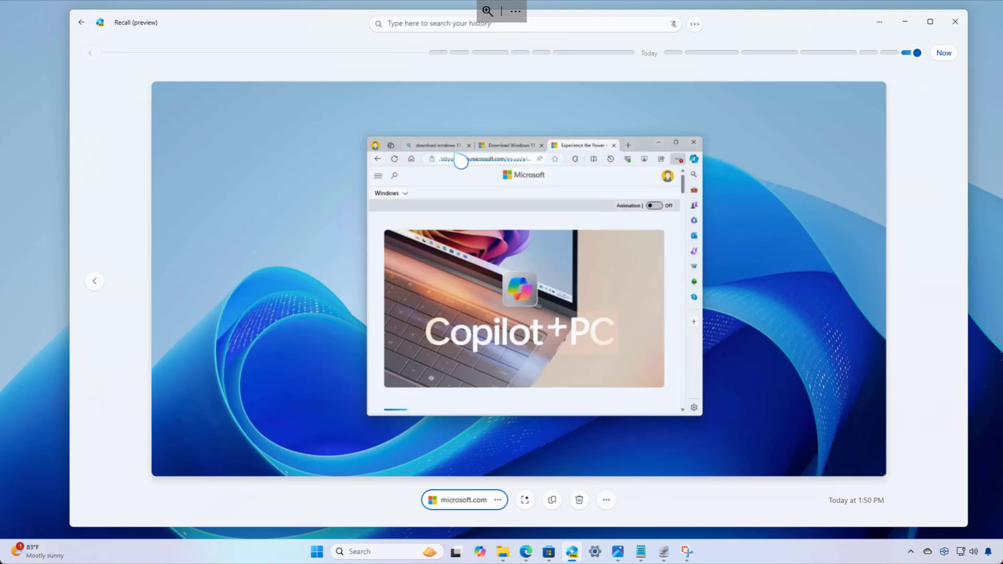
# - Reopen the snapshot's microsoft.com Copilot+PC page live in Edge and select its address
pyautogui.click(472, 167)
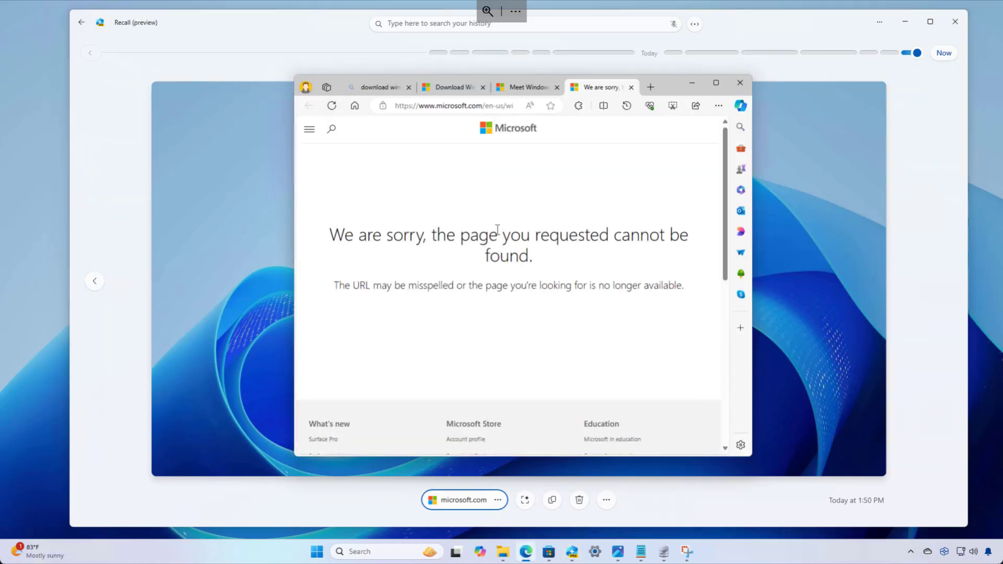
pyautogui.click(693, 83)
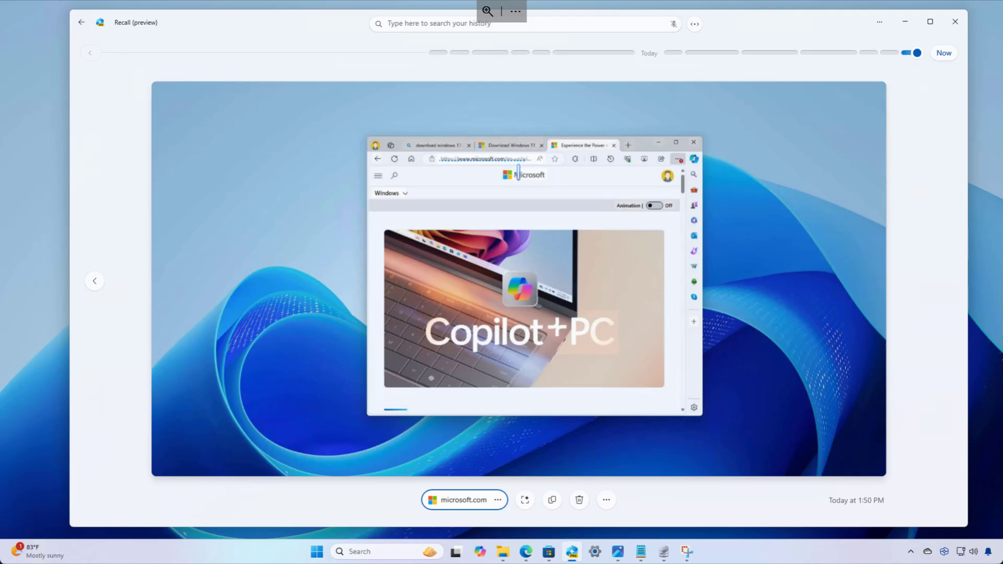
pyautogui.click(465, 503)
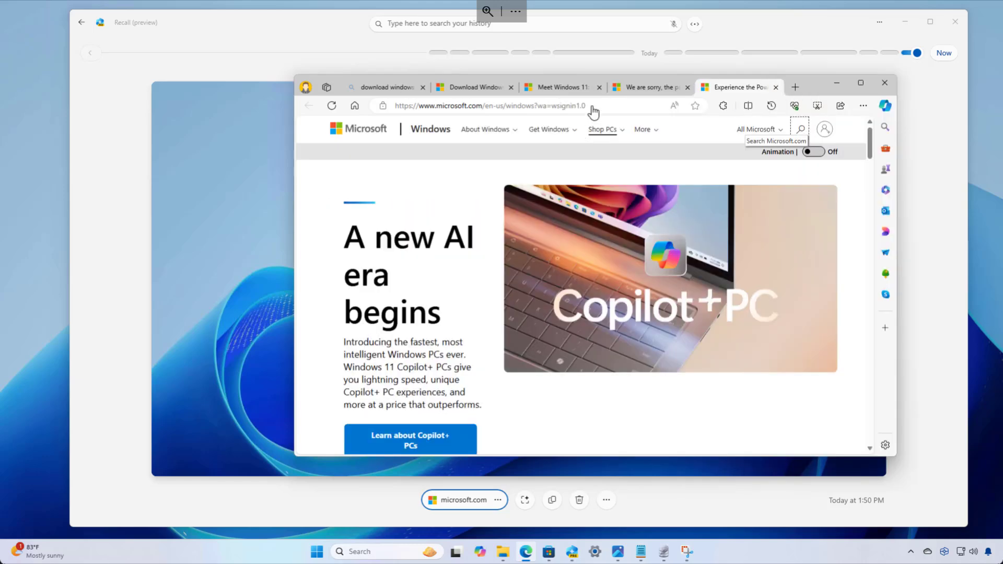
pyautogui.click(593, 106)
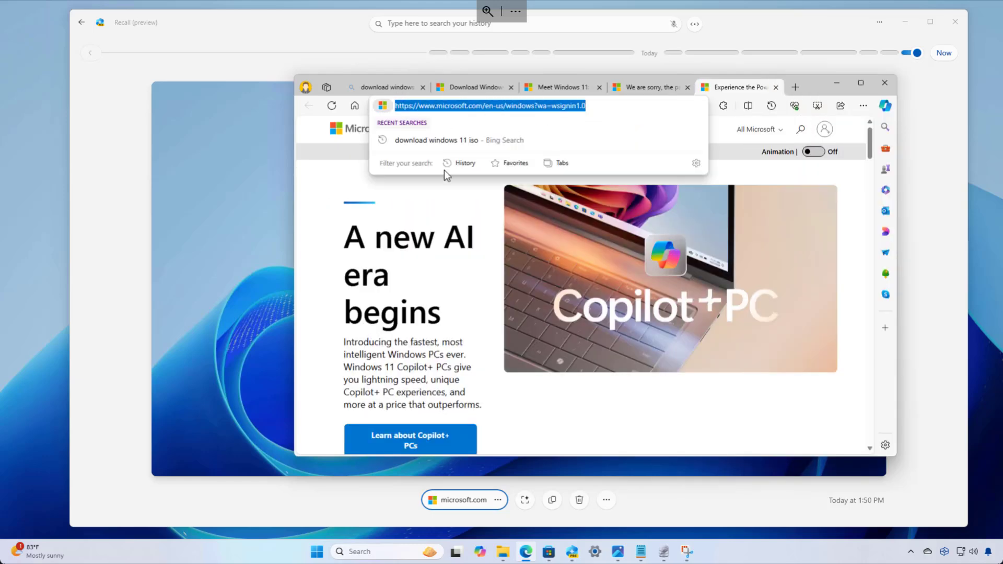
# - Show the Copy / Open with actions for the Copilot+PC image, then dismiss the menu
pyautogui.rightClick(560, 289)
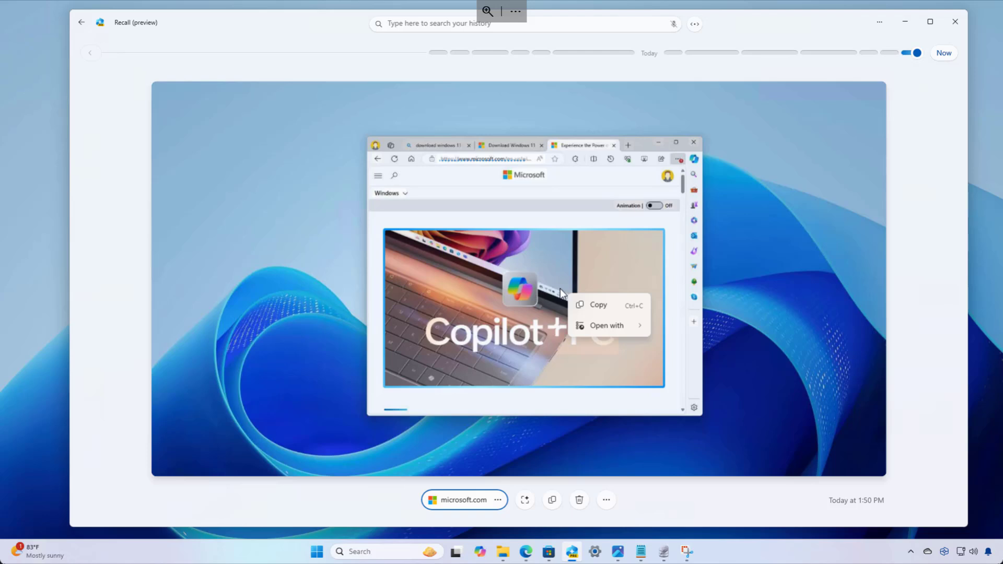
pyautogui.click(716, 512)
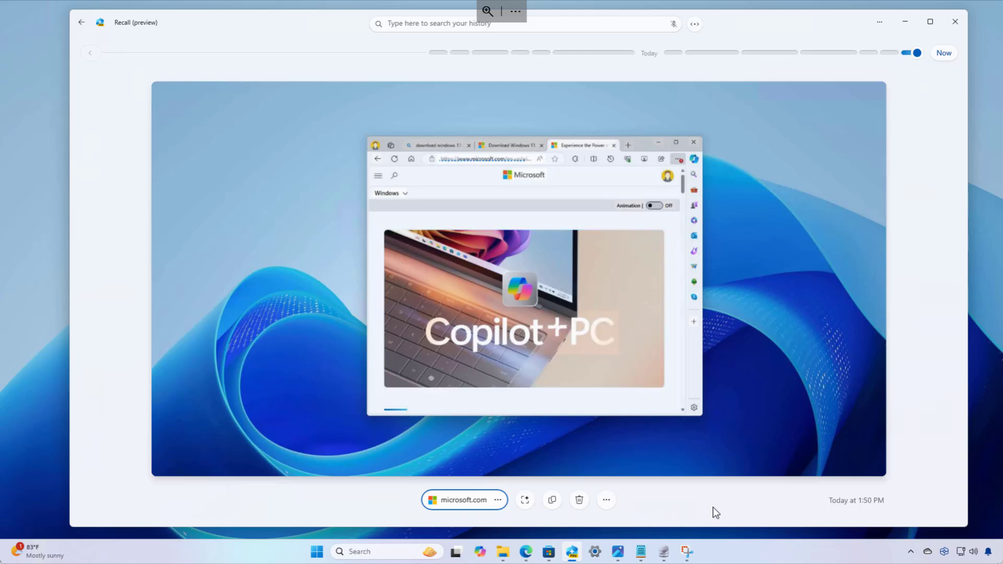
# - Pause snapshot saving until tomorrow, resume it, then bring up Recall's options menu
pyautogui.click(945, 552)
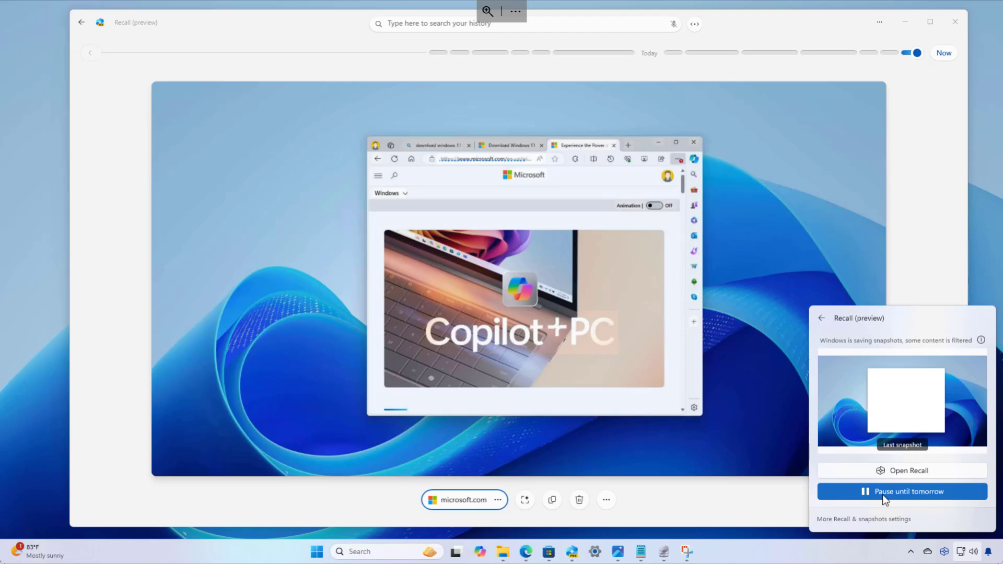
pyautogui.click(882, 494)
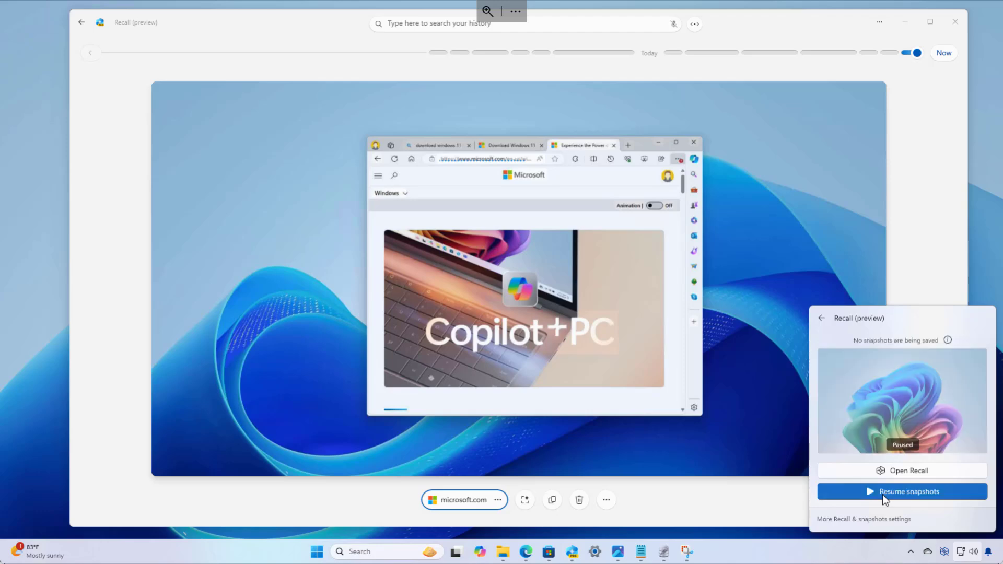
pyautogui.click(885, 493)
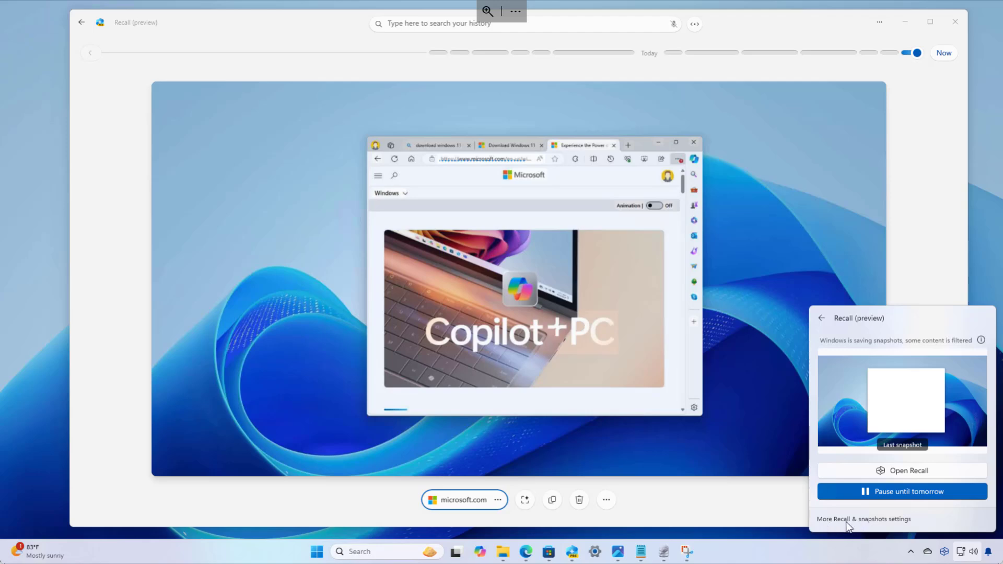
pyautogui.click(904, 43)
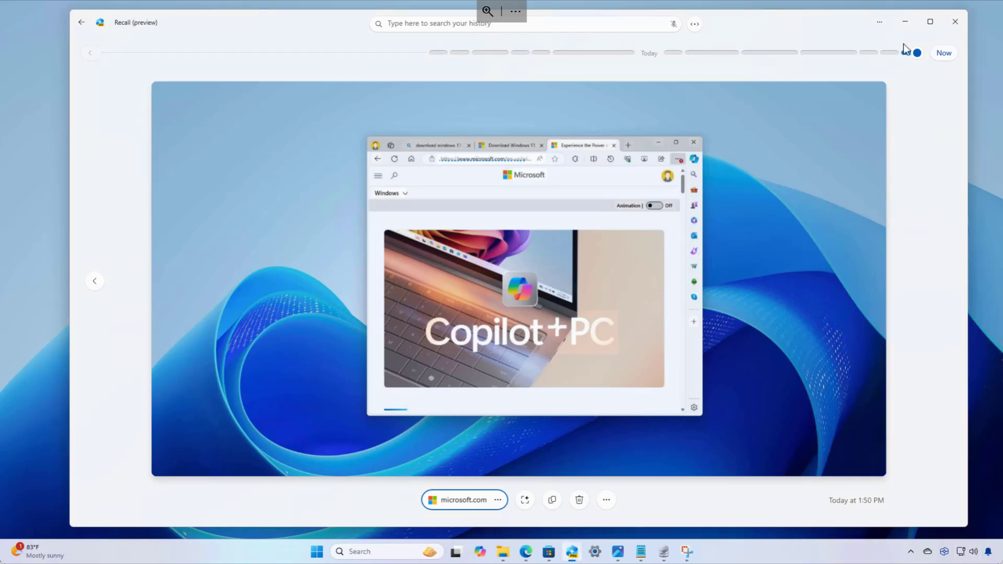
pyautogui.click(879, 21)
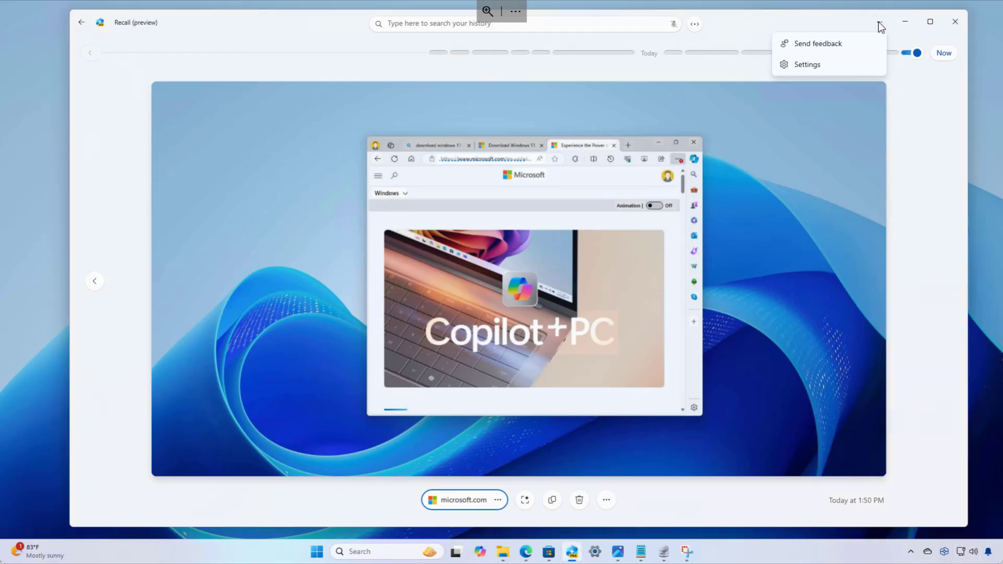
# - In Recall & snapshots, toggle Save snapshots off and on, then list the 25–150 GB storage limits
pyautogui.click(807, 66)
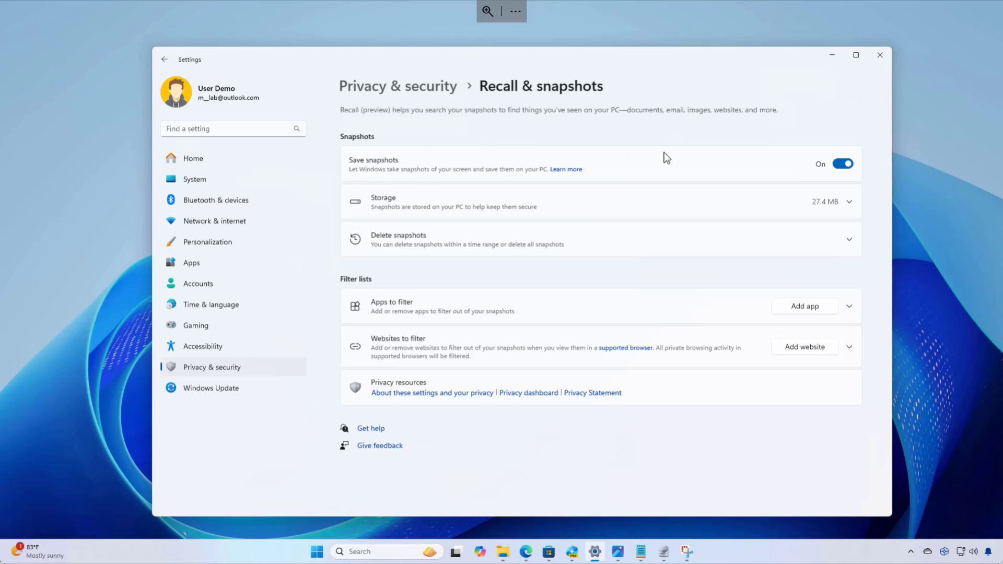
pyautogui.click(843, 164)
pyautogui.click(846, 164)
pyautogui.click(446, 199)
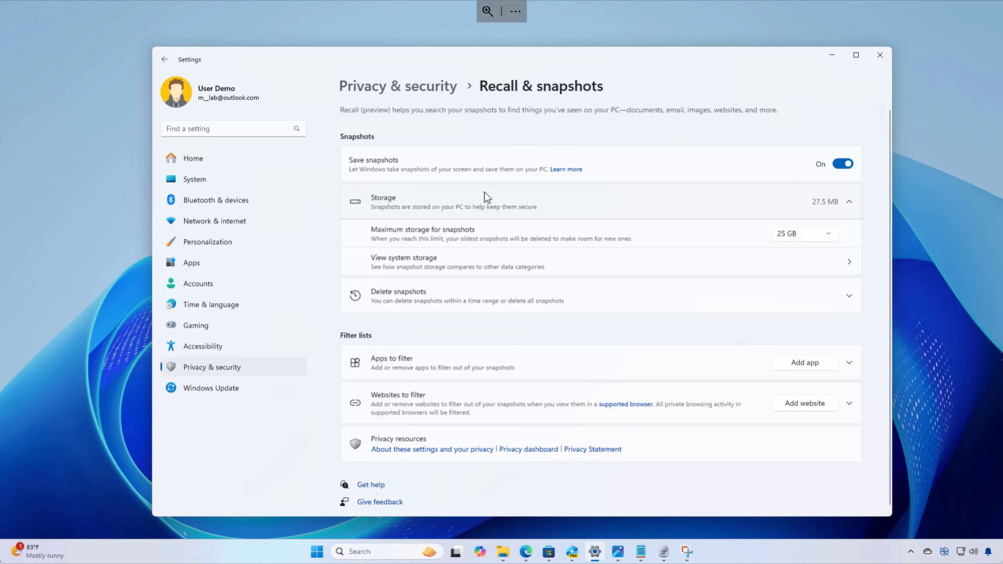
pyautogui.click(816, 237)
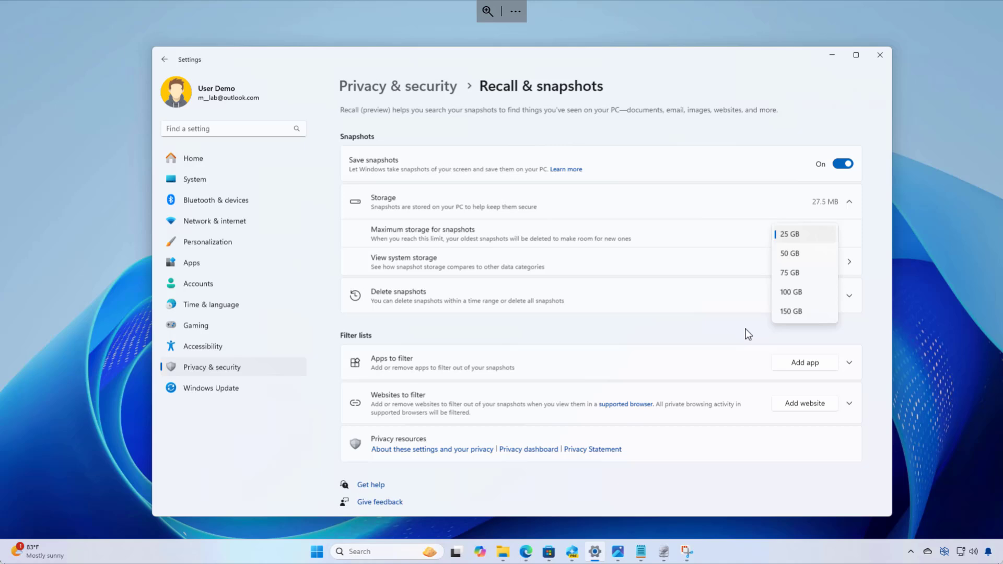
# - Keep the 25 GB maximum and view system storage, where snapshots use 27.9 MB
pyautogui.click(775, 239)
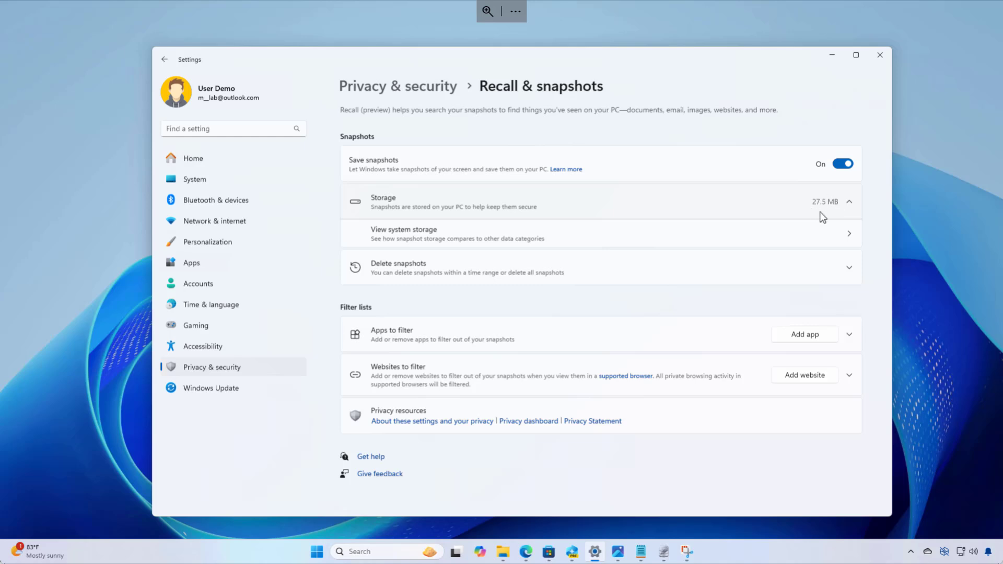
pyautogui.click(413, 233)
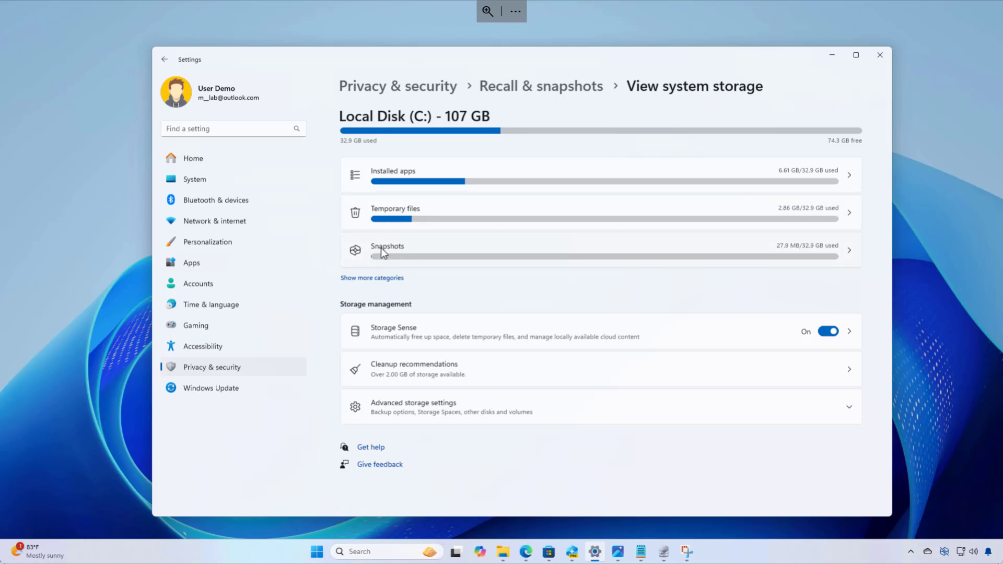
# - Back on Recall & snapshots, set the Delete snapshots timeframe to Past 24 hours
pyautogui.click(429, 247)
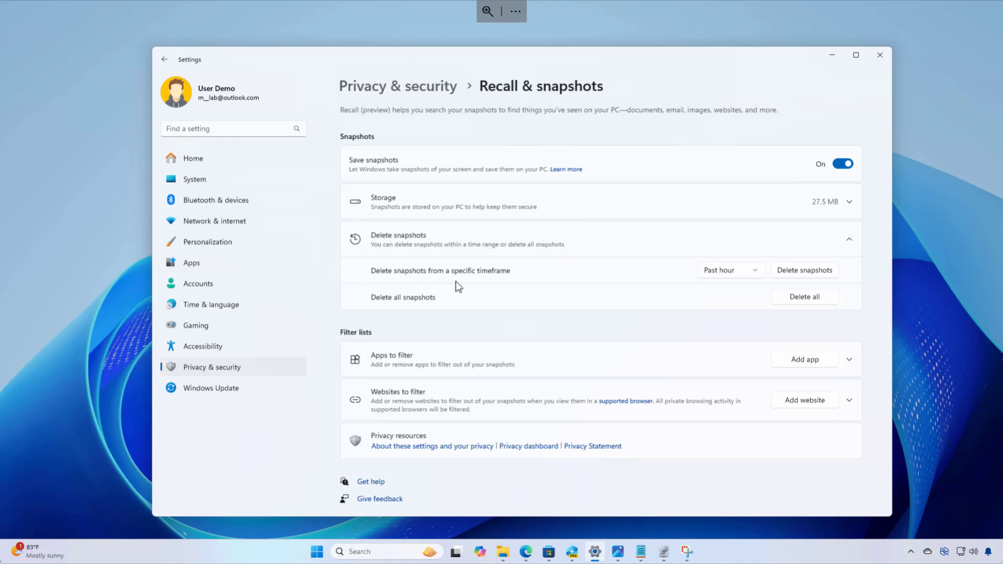
pyautogui.click(745, 275)
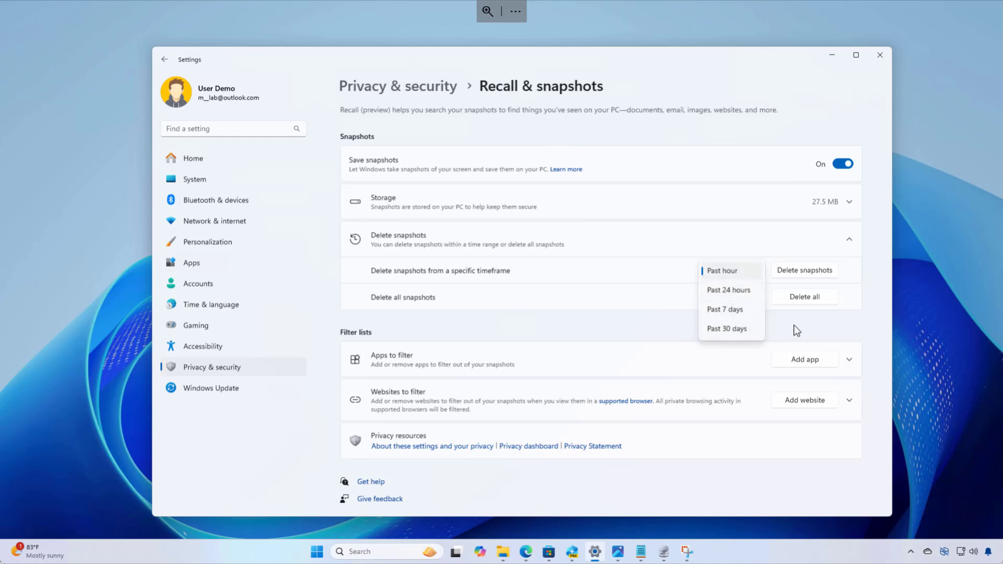
pyautogui.click(661, 329)
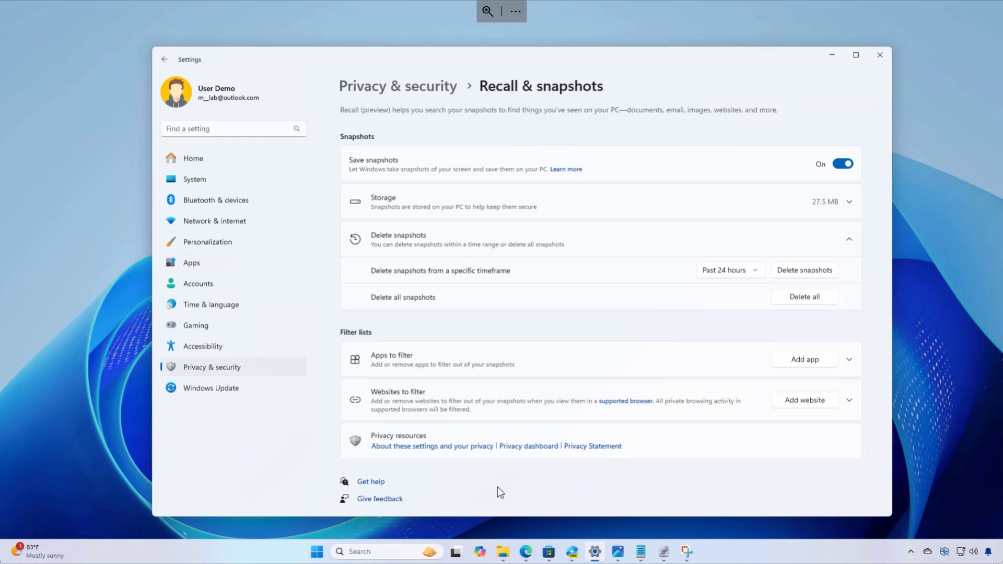
# - Add Photos to Recall's Apps to filter list
pyautogui.click(652, 366)
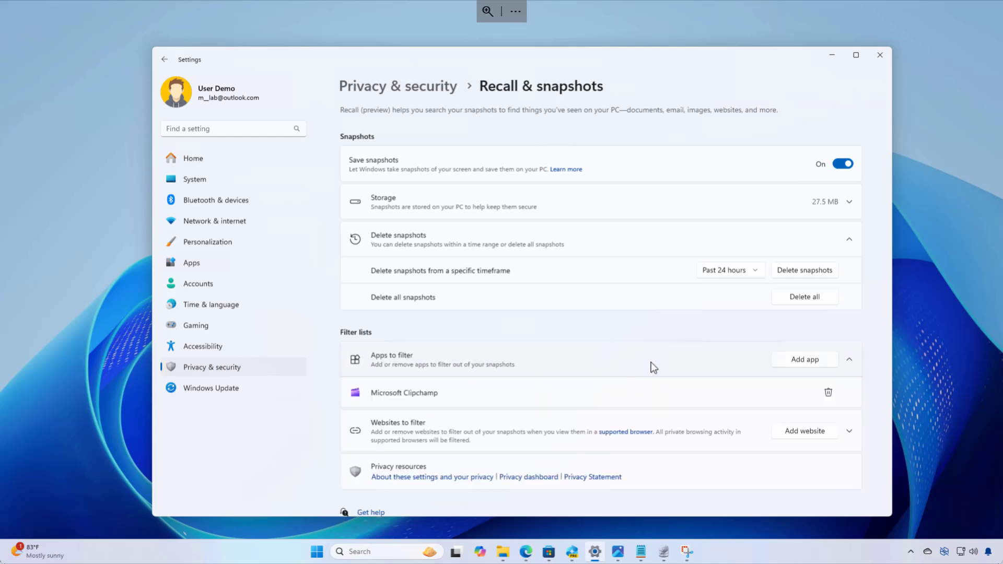
pyautogui.click(805, 360)
pyautogui.scroll(-10, 554, 286)
pyautogui.click(539, 321)
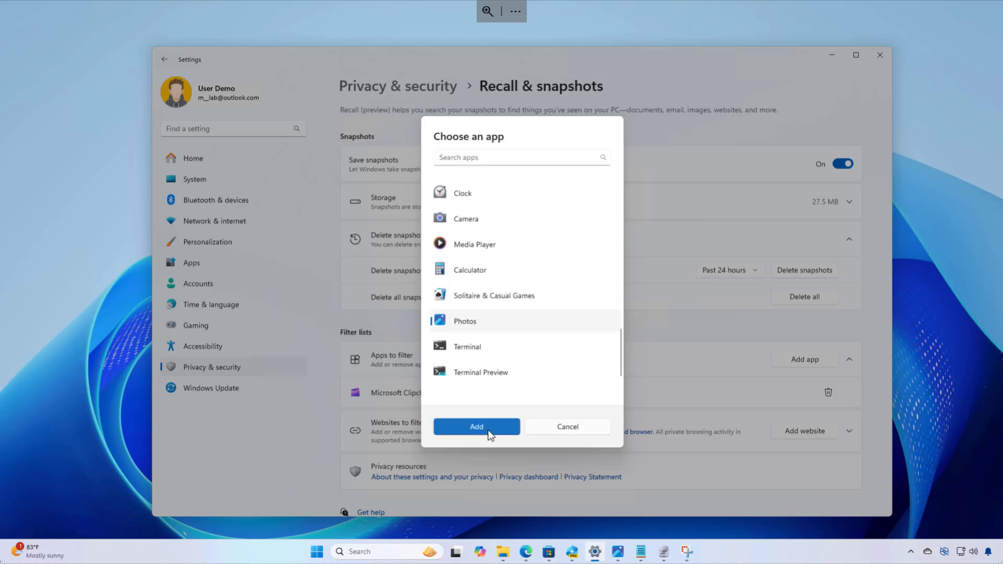
pyautogui.click(489, 432)
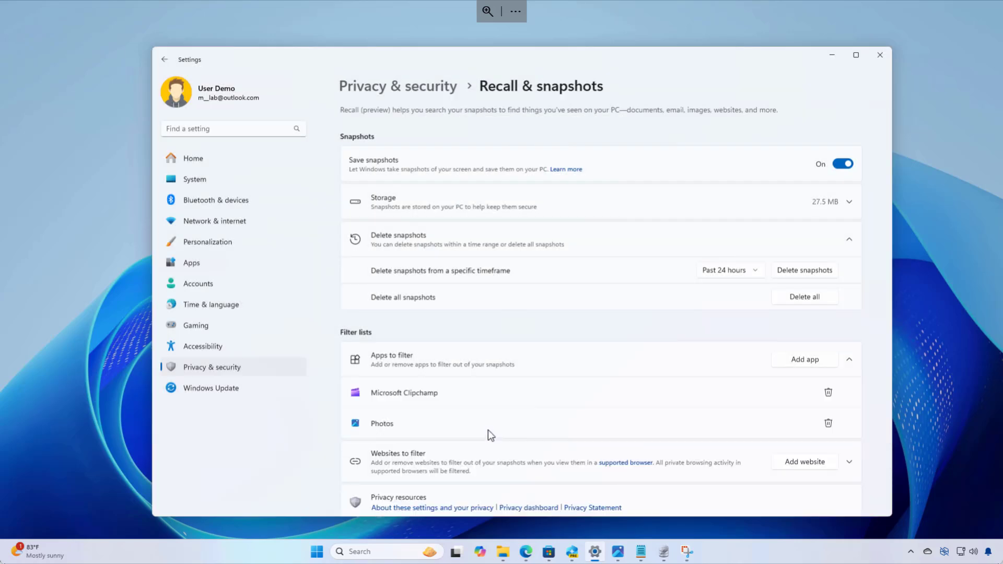
# - Remove Photos and Microsoft Clipchamp from the Apps to filter list, leaving it empty
pyautogui.click(833, 428)
pyautogui.click(808, 396)
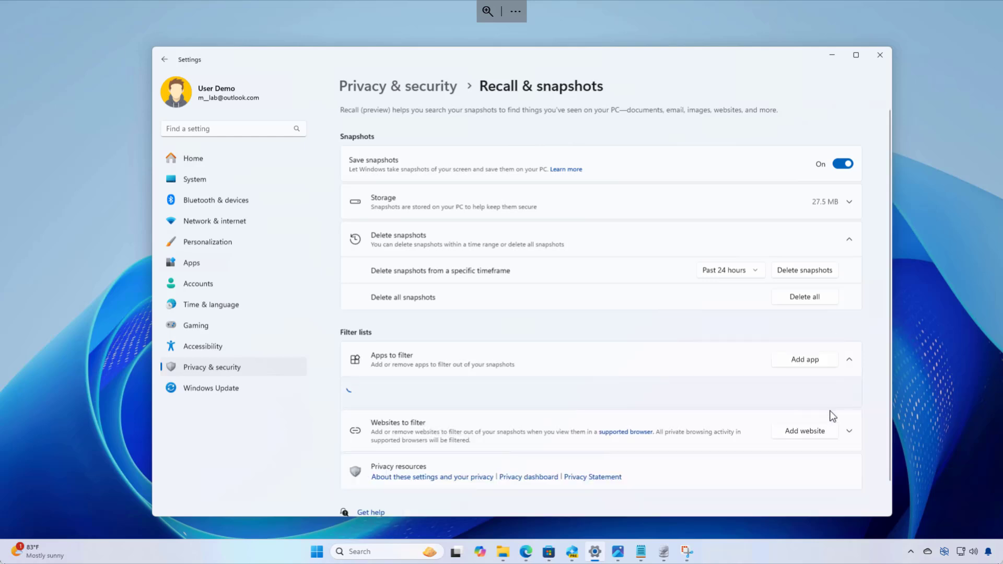
pyautogui.click(831, 395)
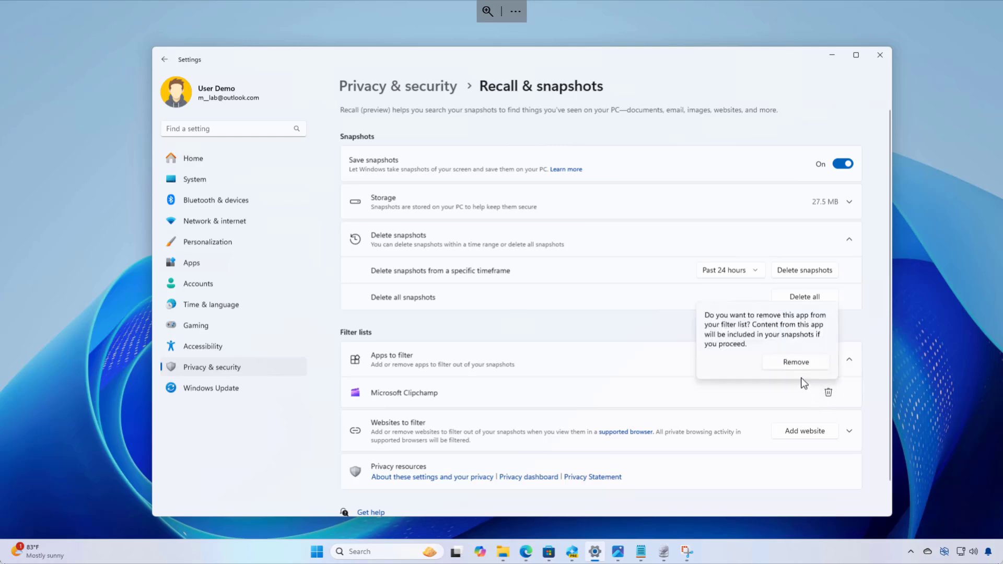
pyautogui.click(796, 363)
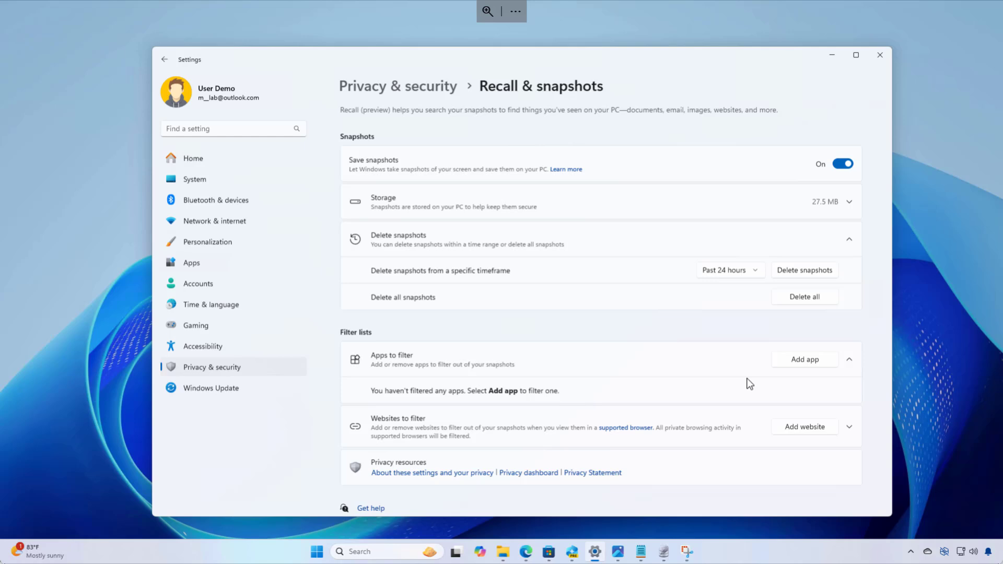
# - Enter wikipedia.com as a new website to filter and confirm it with Add
pyautogui.click(449, 421)
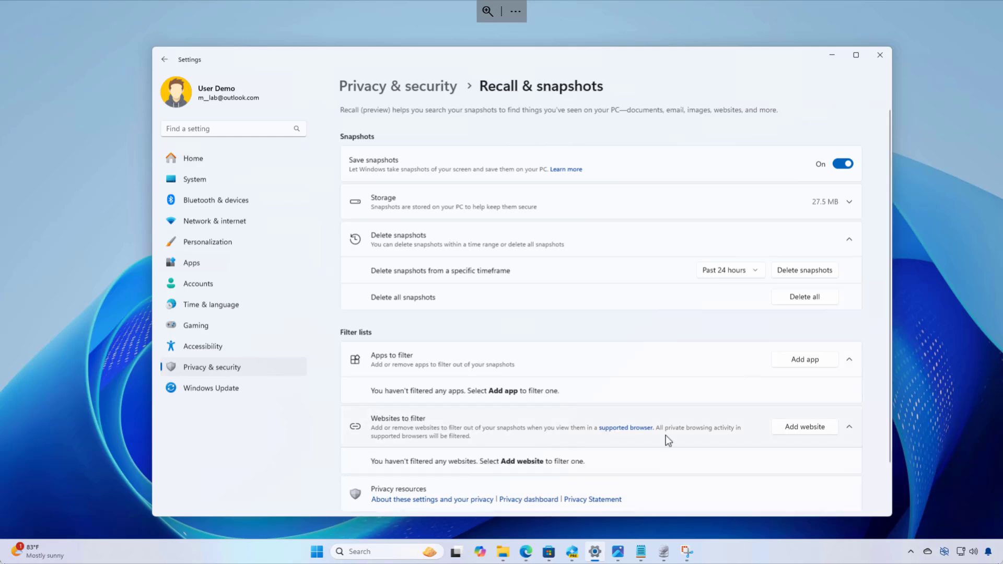
pyautogui.click(806, 428)
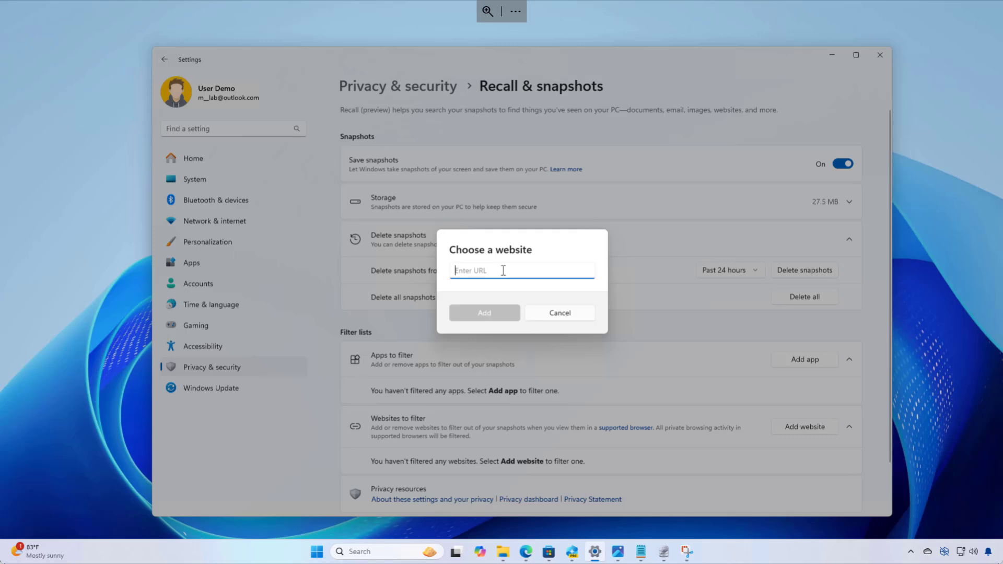
pyautogui.write('wikipedia.com')
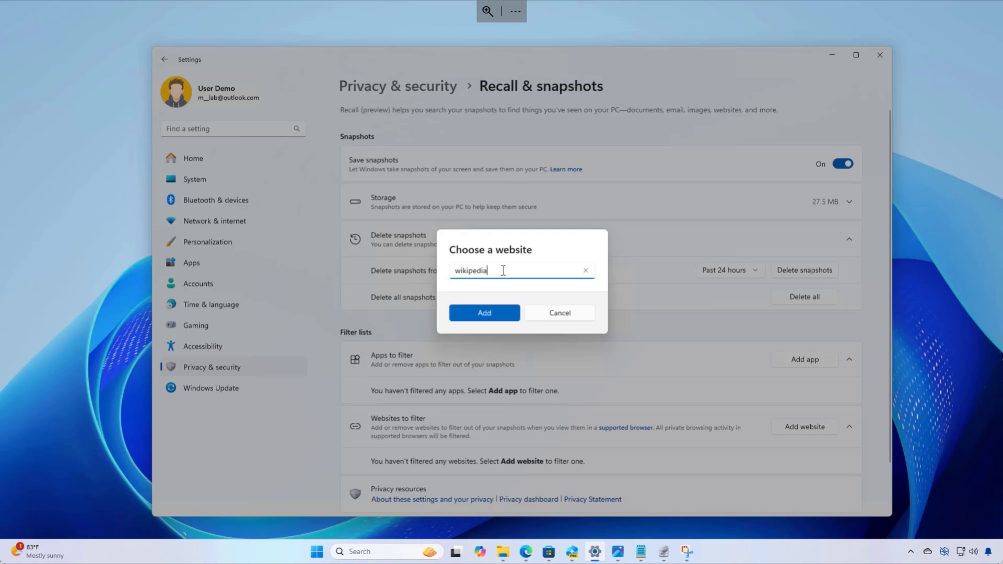
pyautogui.click(476, 316)
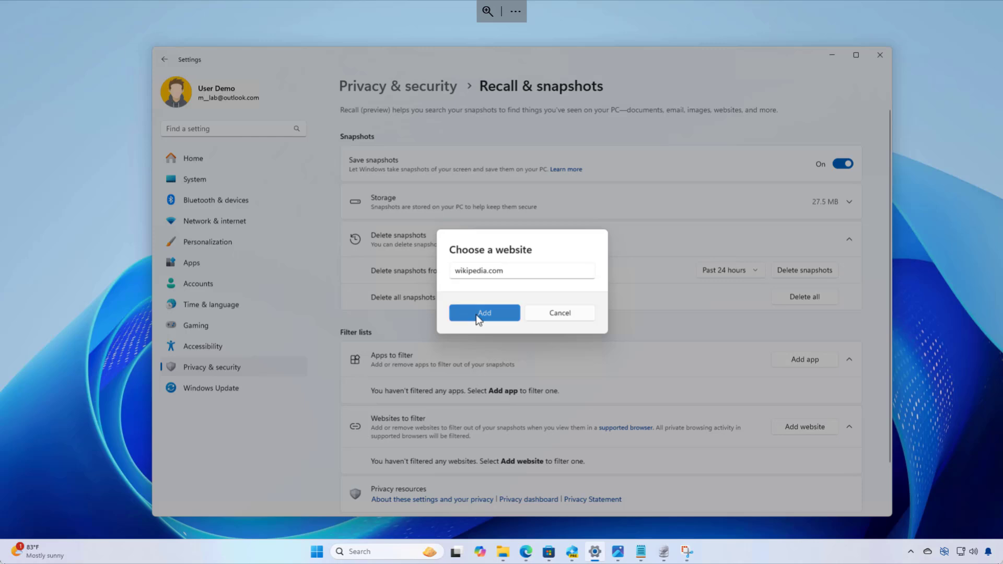
pyautogui.scroll(-2, 518, 324)
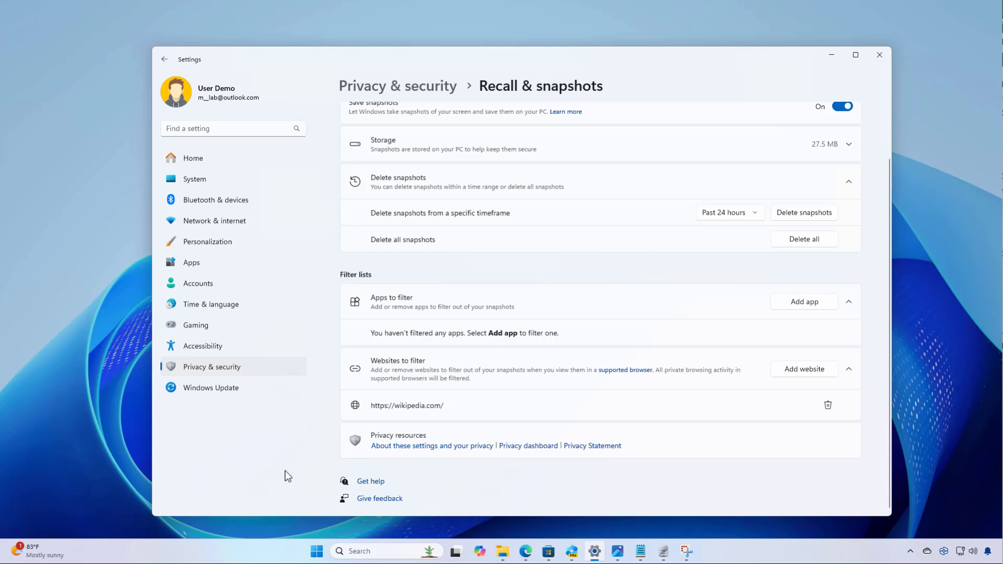
# - Open a new File Explorer window at C:\Users\admin
pyautogui.middleClick(501, 554)
pyautogui.doubleClick(388, 227)
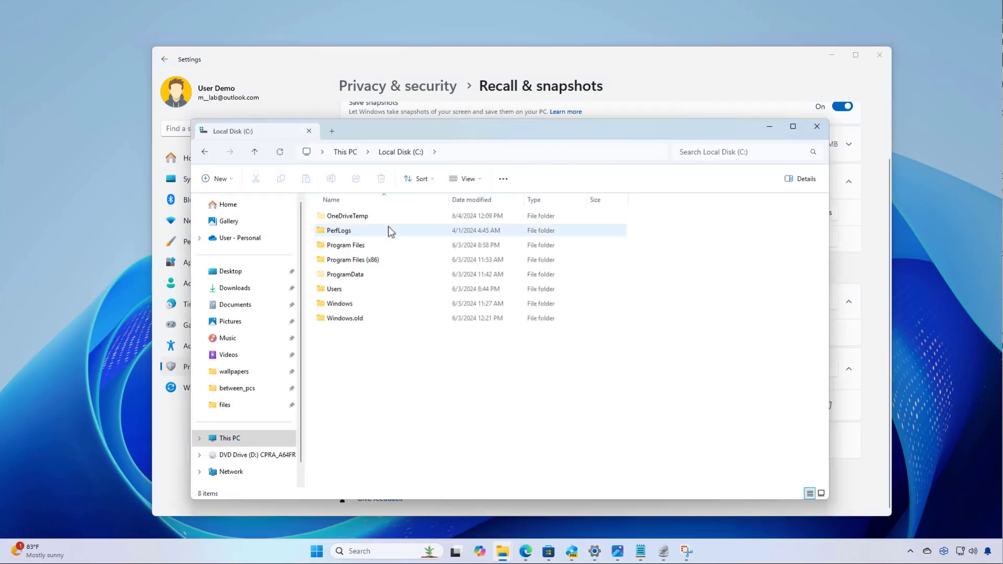
pyautogui.doubleClick(353, 289)
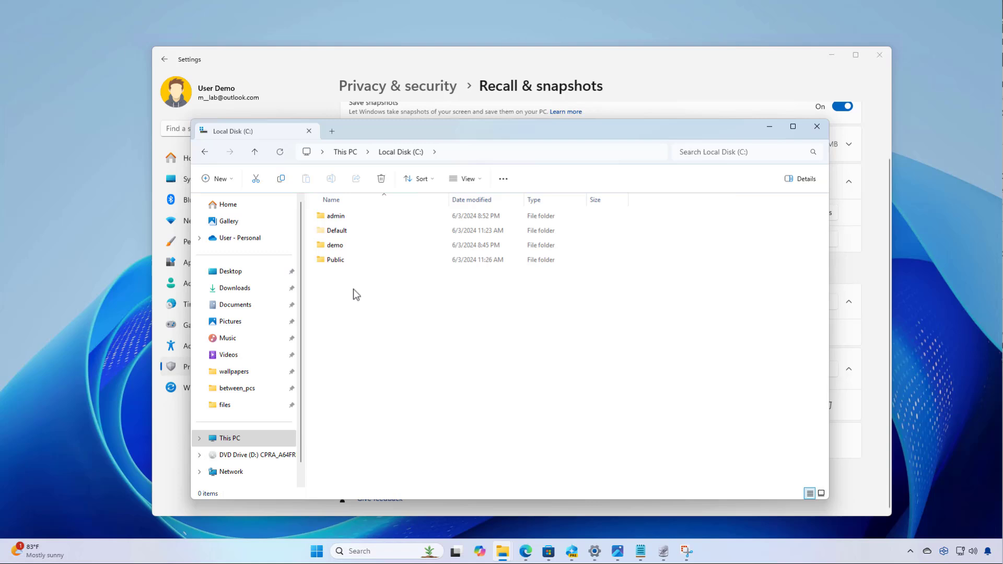
pyautogui.doubleClick(343, 218)
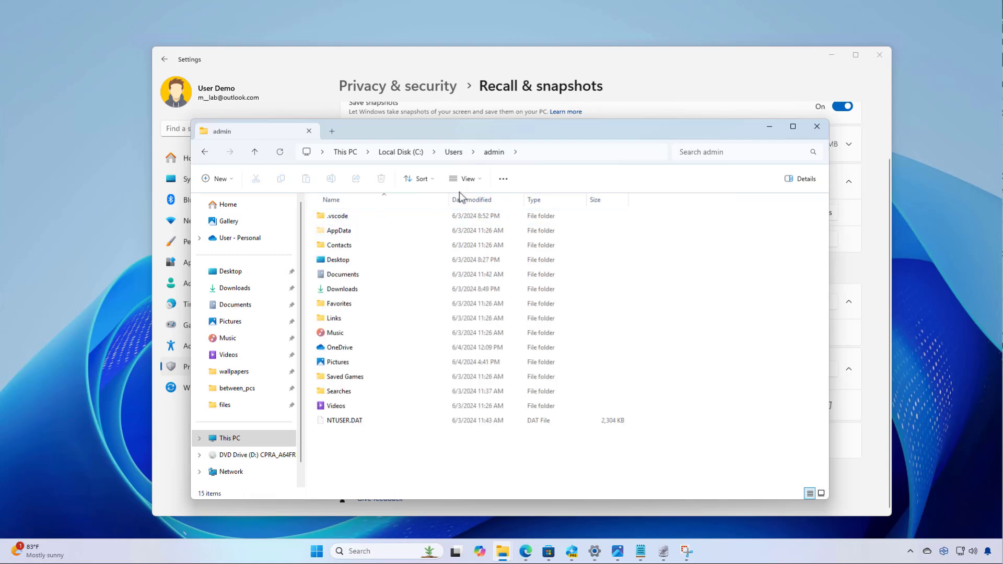
# - Show hidden items, then open AppData\Local to reach the CoreAIPlatform.00 folder
pyautogui.click(480, 180)
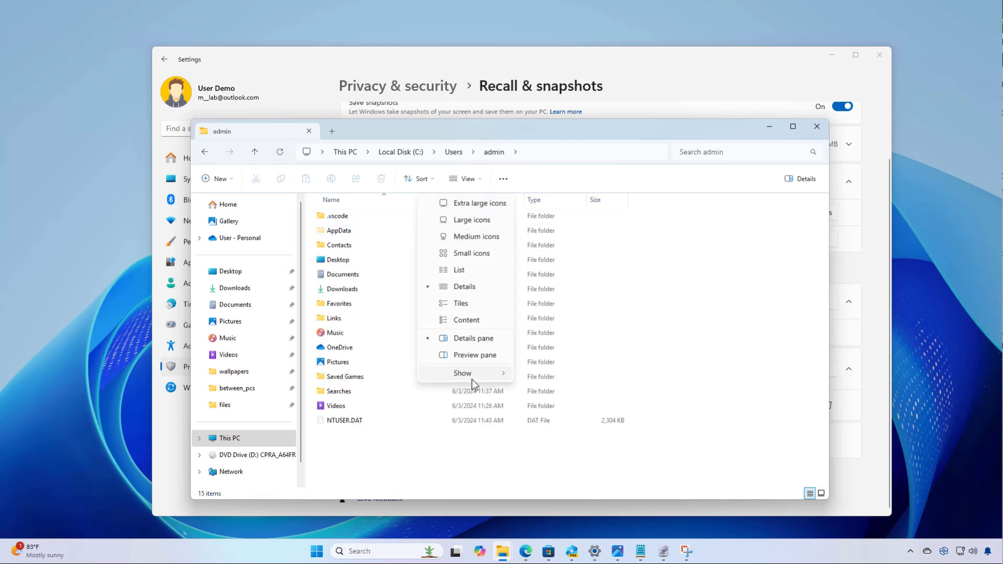
pyautogui.moveTo(472, 380)
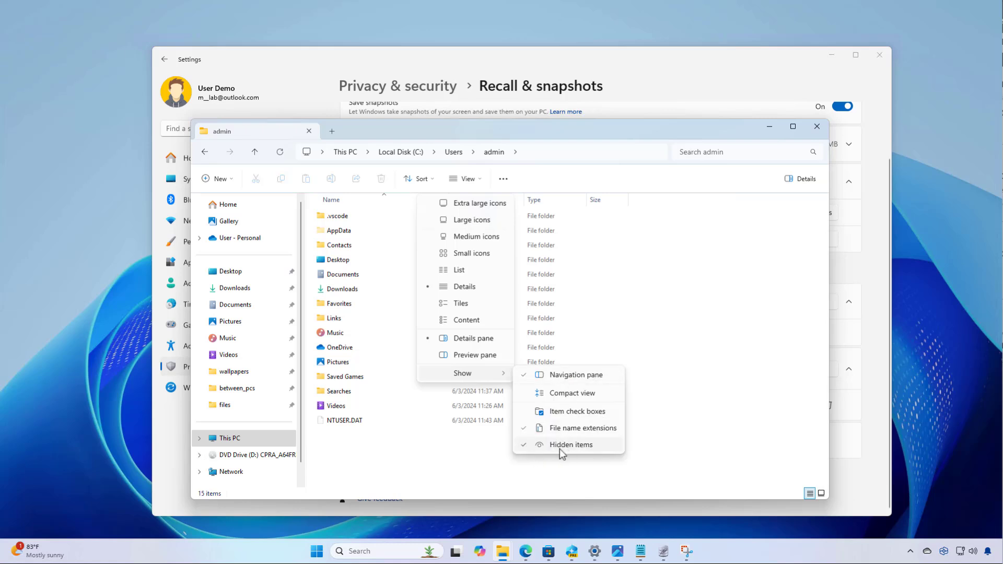
pyautogui.click(409, 459)
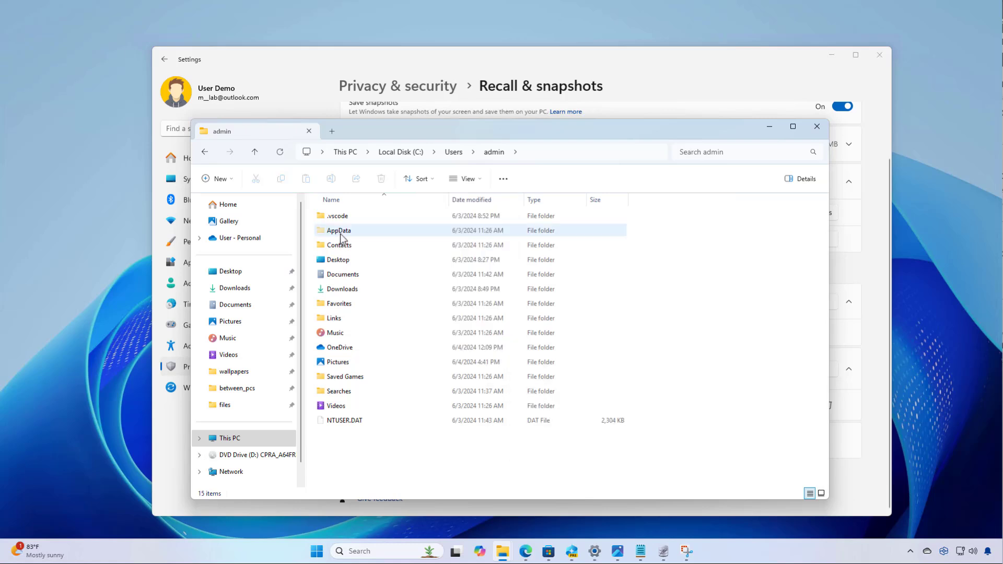
pyautogui.doubleClick(341, 233)
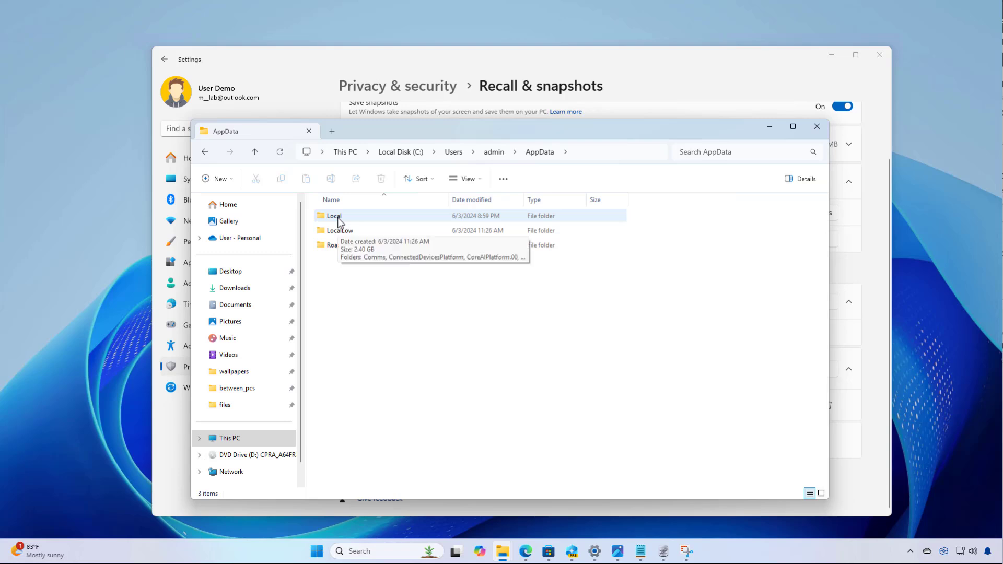
pyautogui.doubleClick(338, 217)
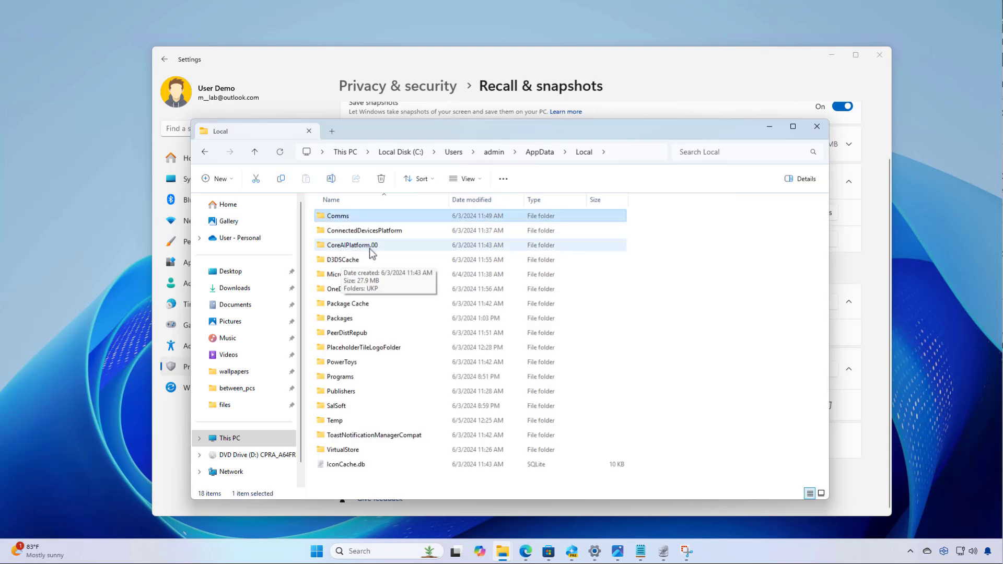
# - Drill through CoreAIPlatform.00, UKP and the {D8DA9AB8-…} folder into ImageStore's 148 snapshot files
pyautogui.doubleClick(376, 245)
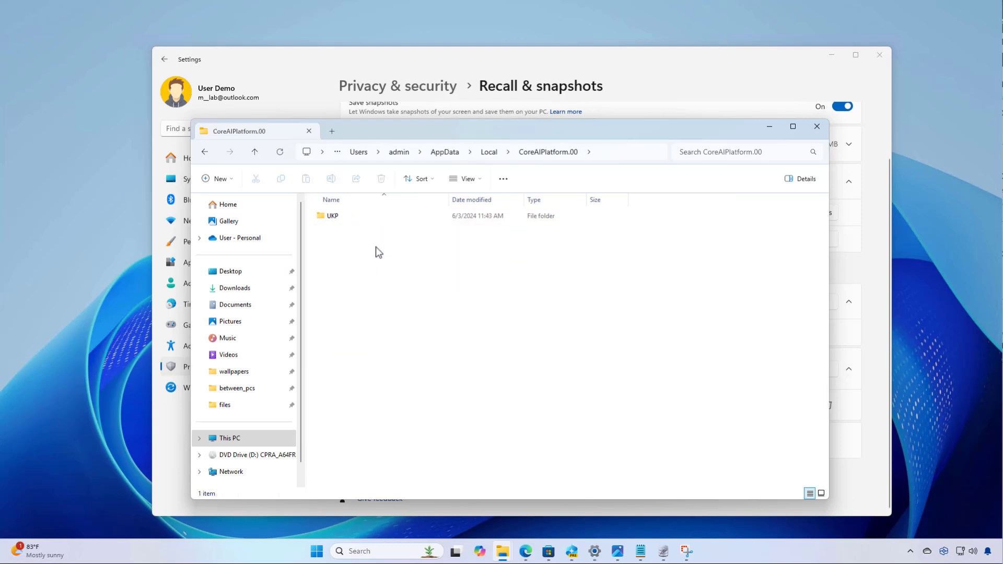
pyautogui.doubleClick(337, 217)
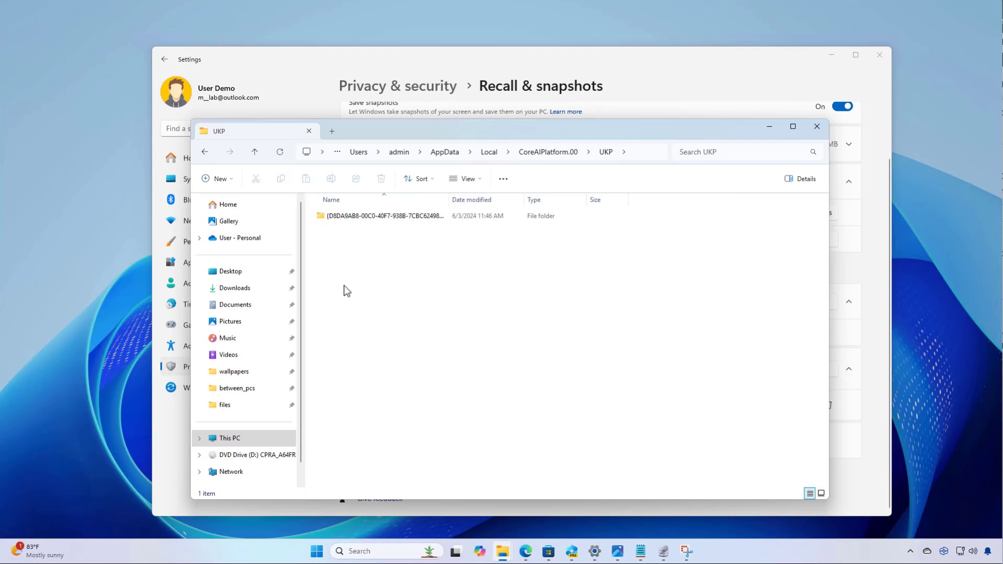
pyautogui.doubleClick(371, 216)
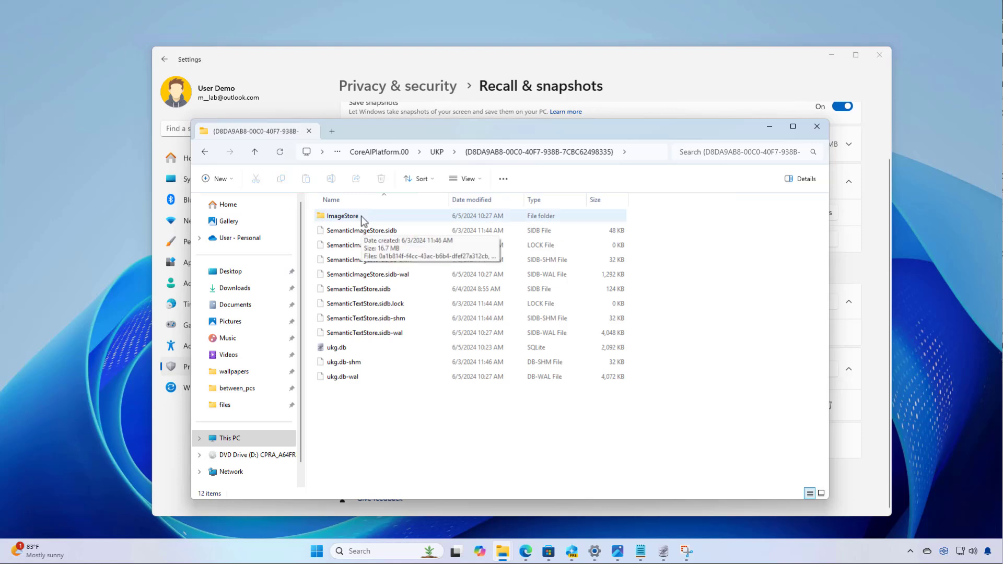
pyautogui.doubleClick(361, 215)
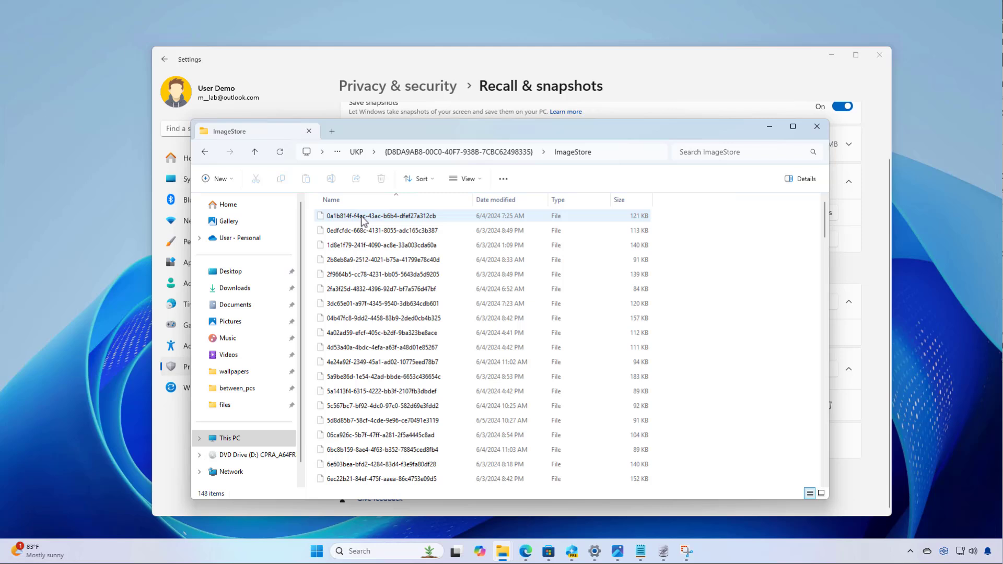
# - Select the first snapshot and open Downloads\files in a second Explorer window
pyautogui.click(397, 216)
pyautogui.moveTo(406, 218)
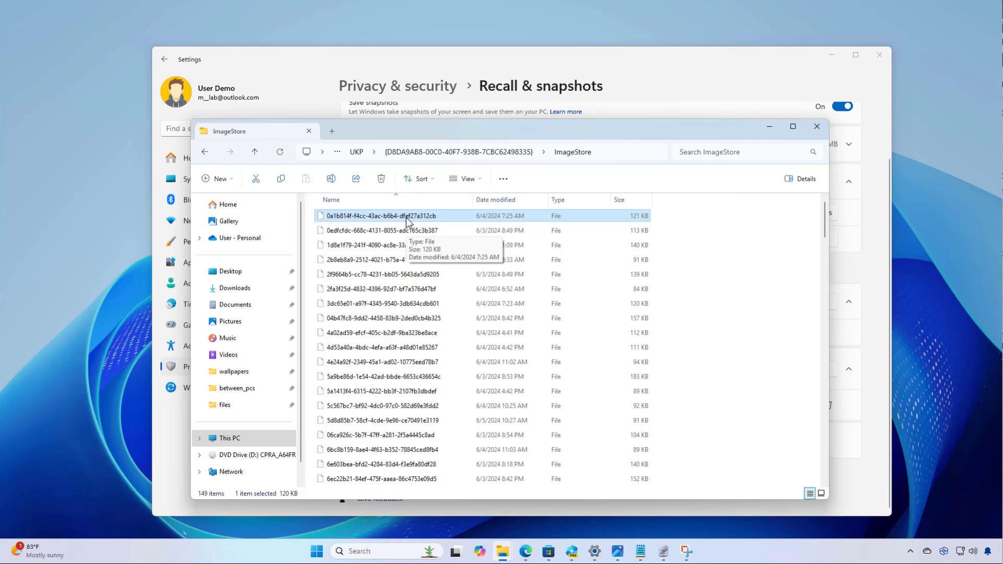
pyautogui.rightClick(406, 218)
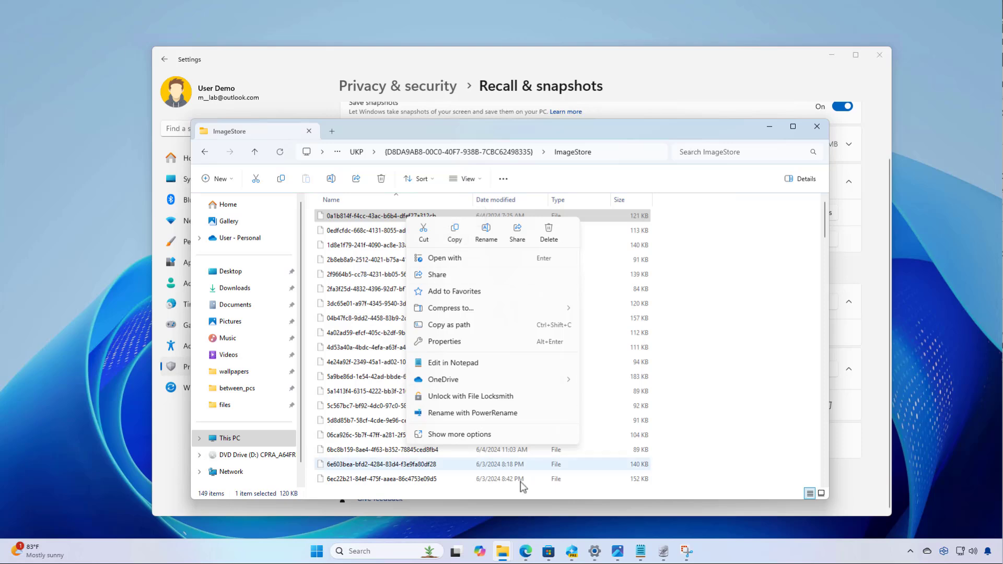
pyautogui.click(333, 130)
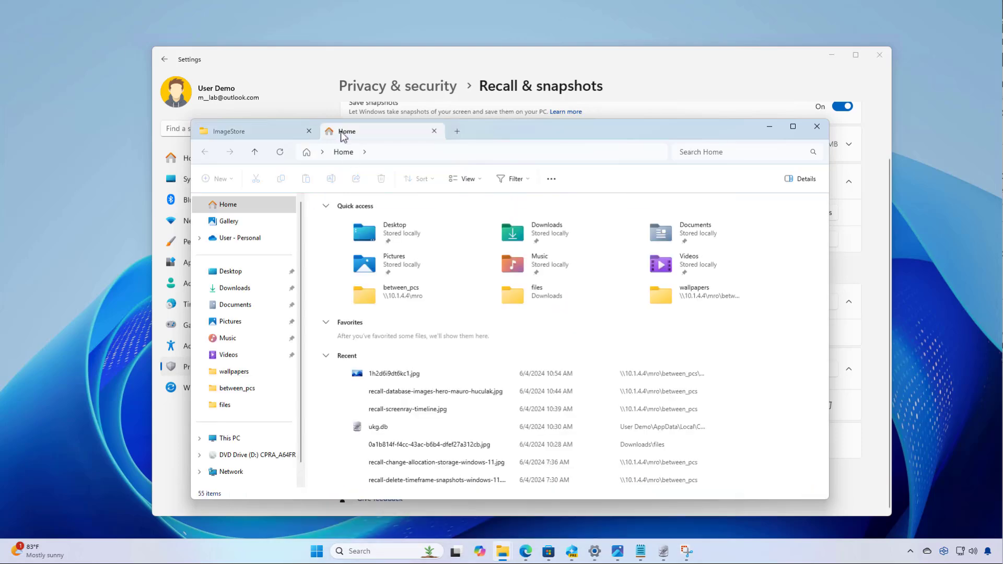
pyautogui.moveTo(105, 122); pyautogui.dragTo(127, 114)
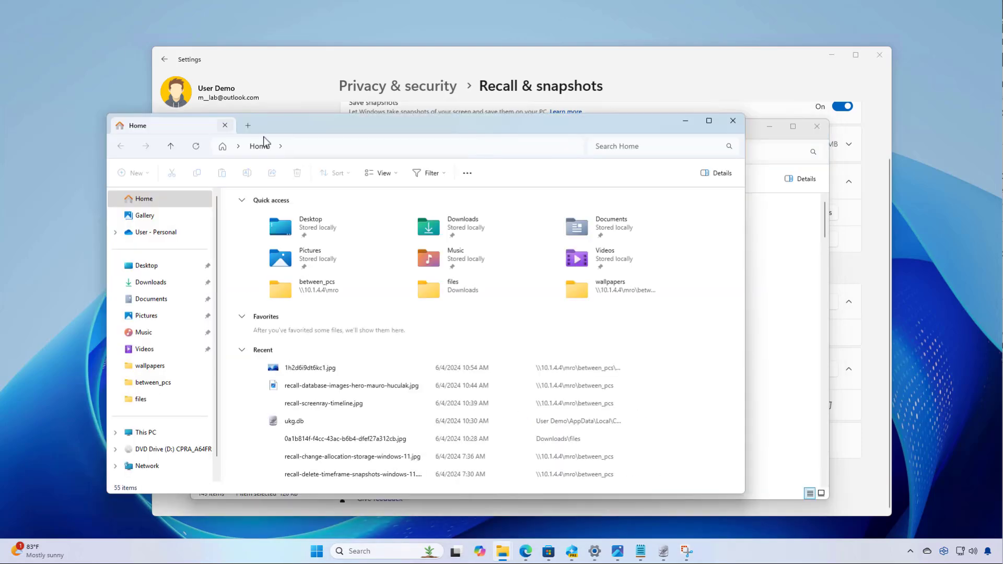
pyautogui.click(156, 284)
pyautogui.doubleClick(248, 224)
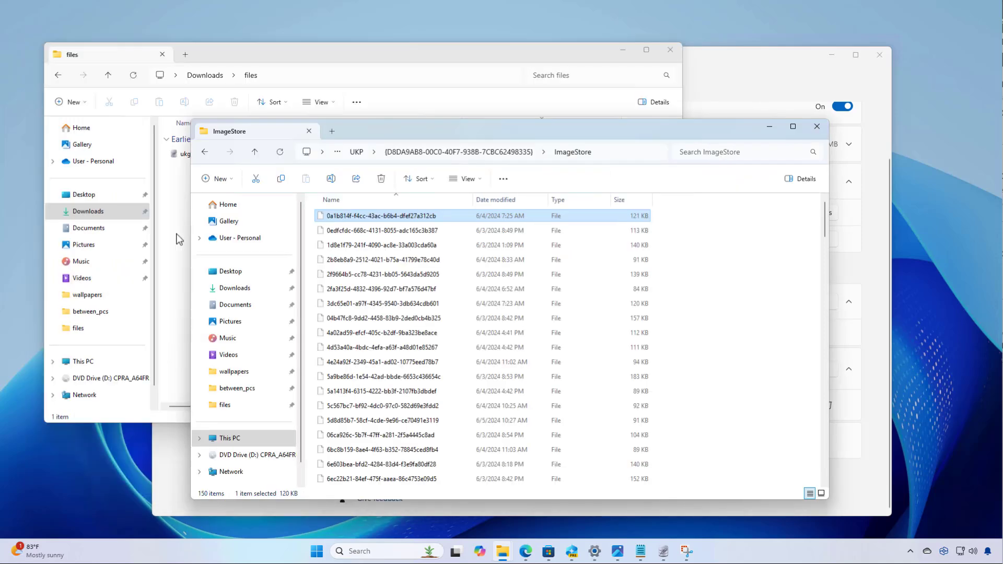
# - Move the snapshot into files, append .jpg to its name, and open it as an image
pyautogui.moveTo(175, 230); pyautogui.dragTo(173, 233)
pyautogui.click(208, 249)
pyautogui.rightClick(259, 155)
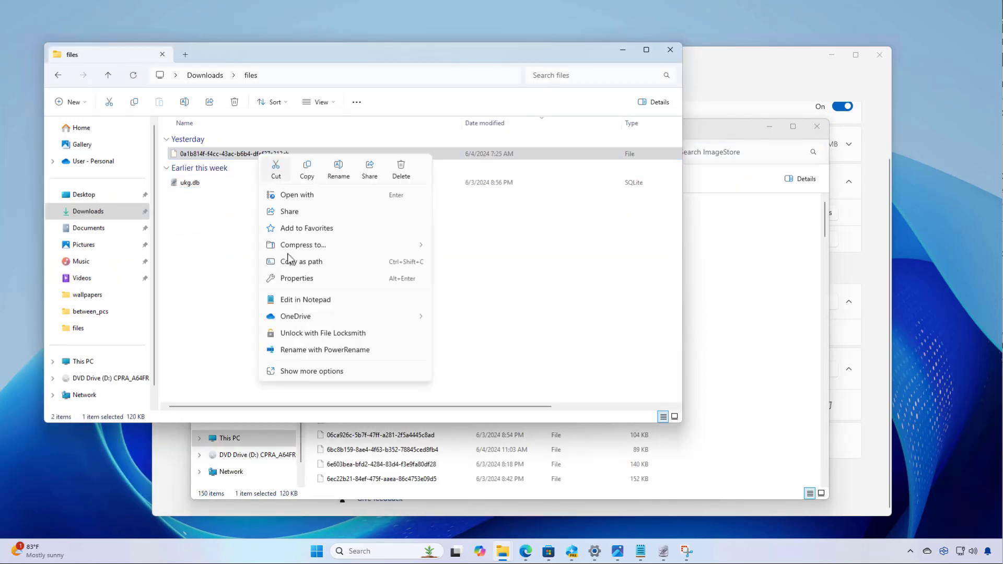
pyautogui.click(338, 167)
pyautogui.press('End')
pyautogui.write('.jpg')
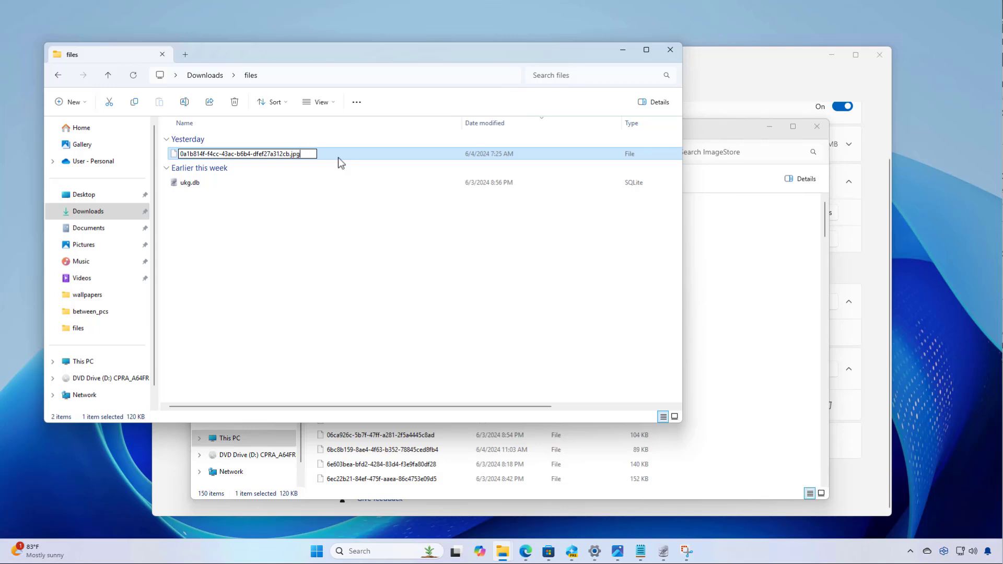
pyautogui.press('Return')
pyautogui.rightClick(293, 151)
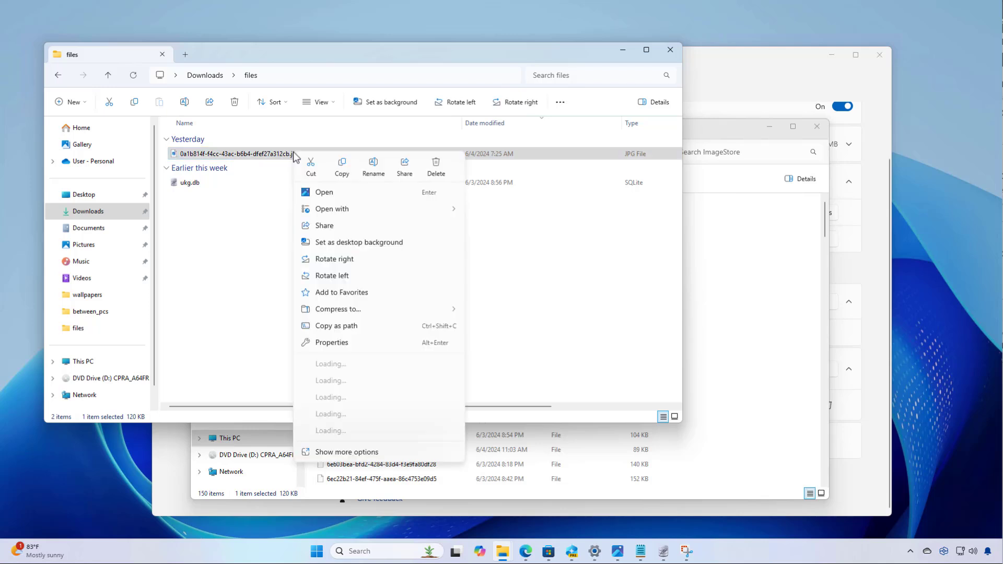
pyautogui.click(340, 193)
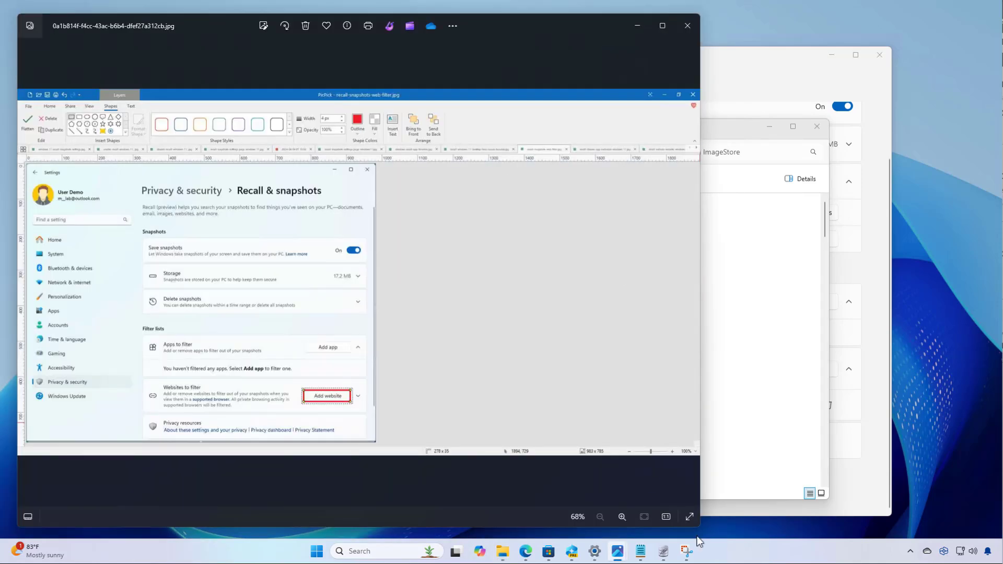
# - Enlarge the Photos window to view the snapshot of the Recall & snapshots settings page
pyautogui.moveTo(700, 526); pyautogui.dragTo(805, 515)
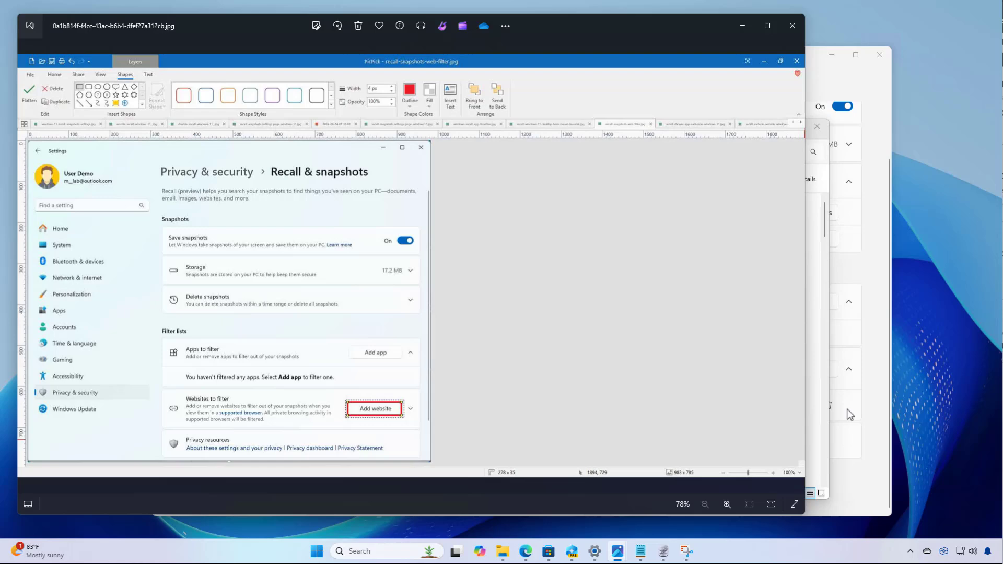
# - Close Photos and return to the GUID folder holding Recall's database files
pyautogui.click(794, 30)
pyautogui.click(716, 273)
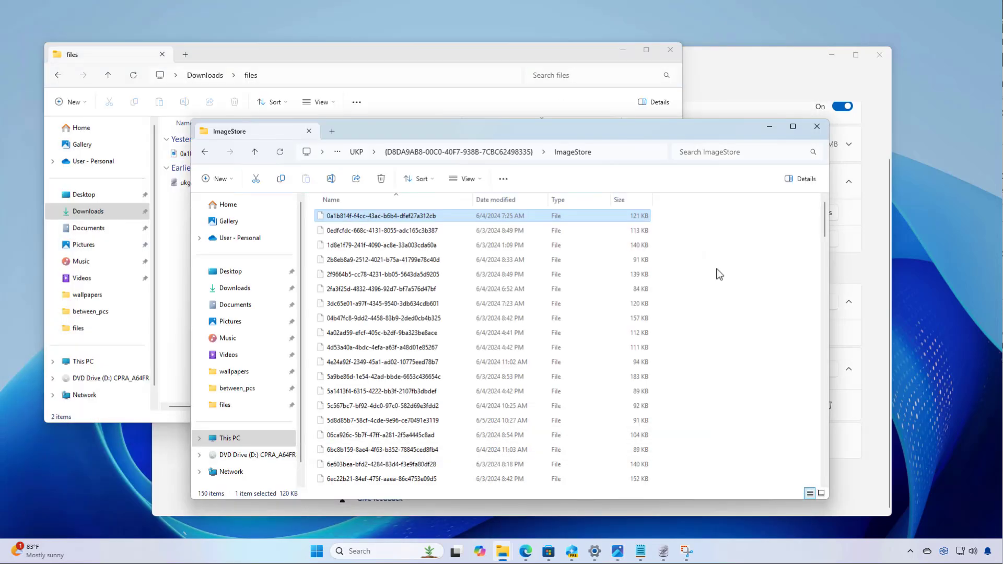
pyautogui.scroll(-10, 720, 274)
pyautogui.scroll(-20, 720, 275)
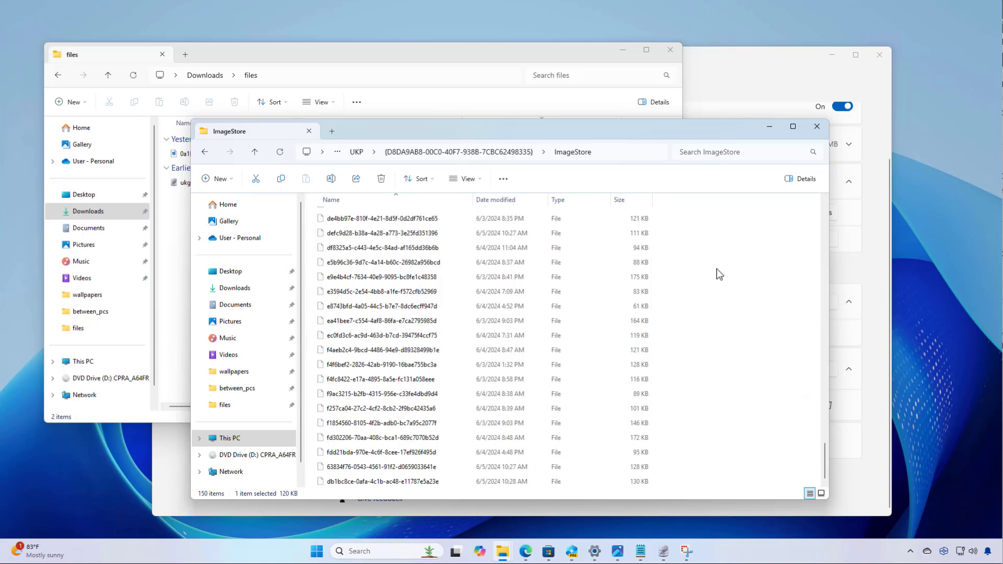
pyautogui.click(208, 157)
pyautogui.moveTo(347, 421); pyautogui.dragTo(398, 225)
pyautogui.click(408, 442)
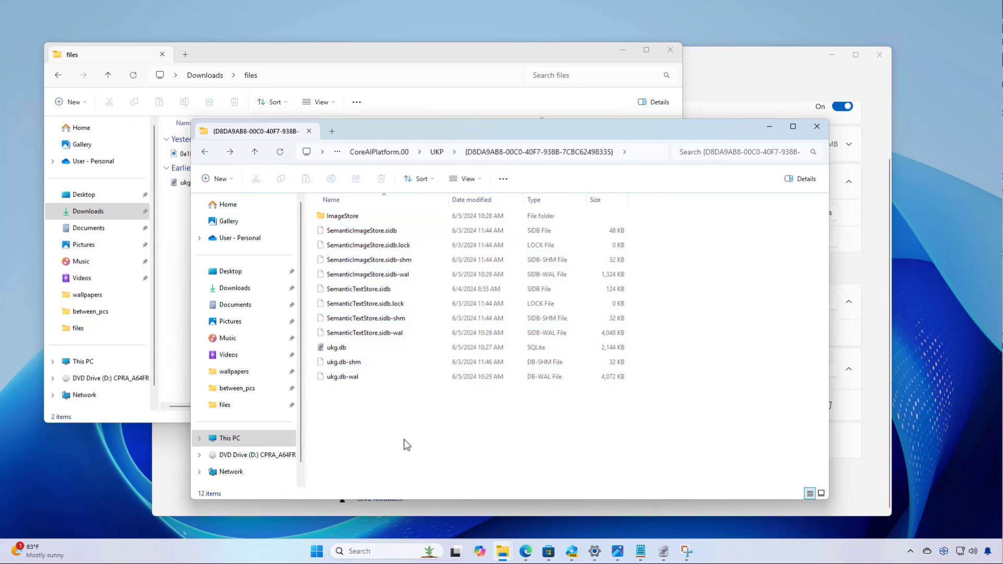
# - Delete the old ukg.db in files, copy Recall's ukg.db there, and launch SQLiteStudio
pyautogui.click(356, 347)
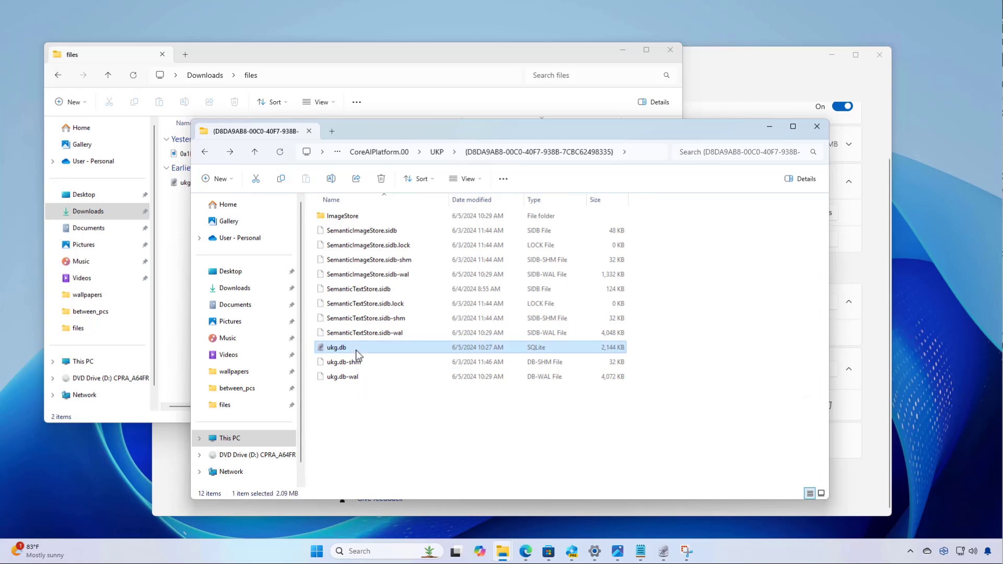
pyautogui.moveTo(421, 131); pyautogui.dragTo(600, 112)
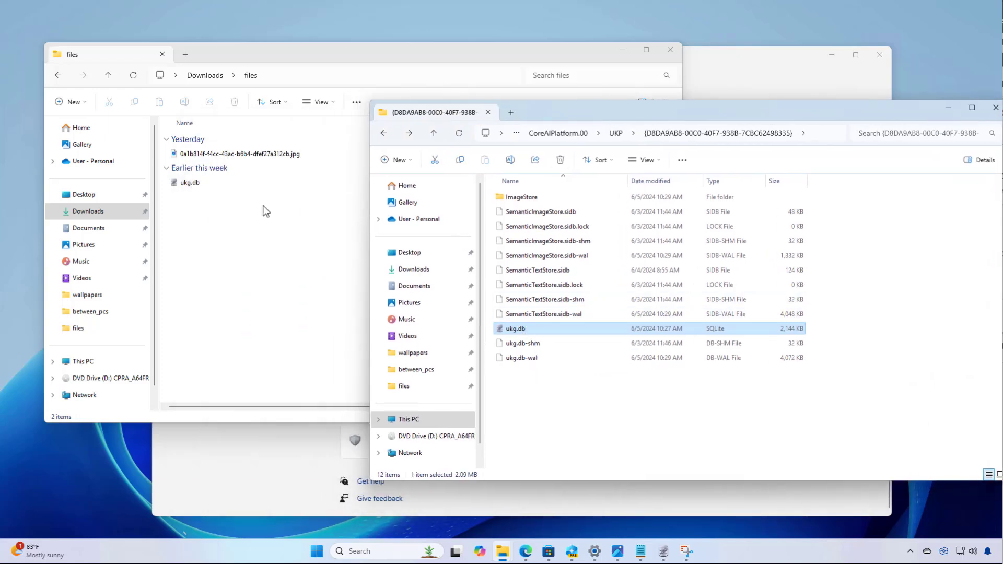
pyautogui.click(191, 182)
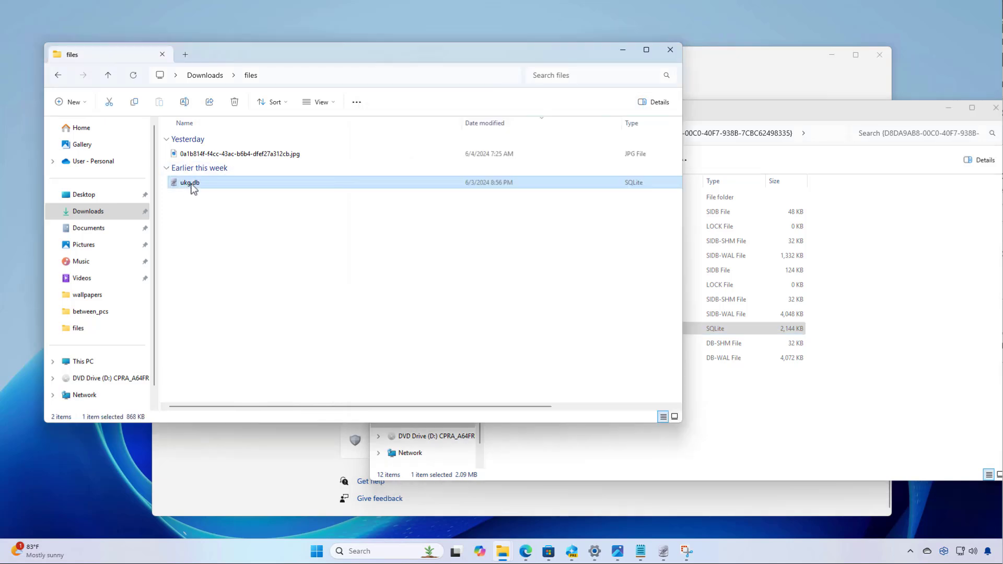
pyautogui.press('Delete')
pyautogui.moveTo(509, 329); pyautogui.dragTo(251, 308)
pyautogui.click(290, 313)
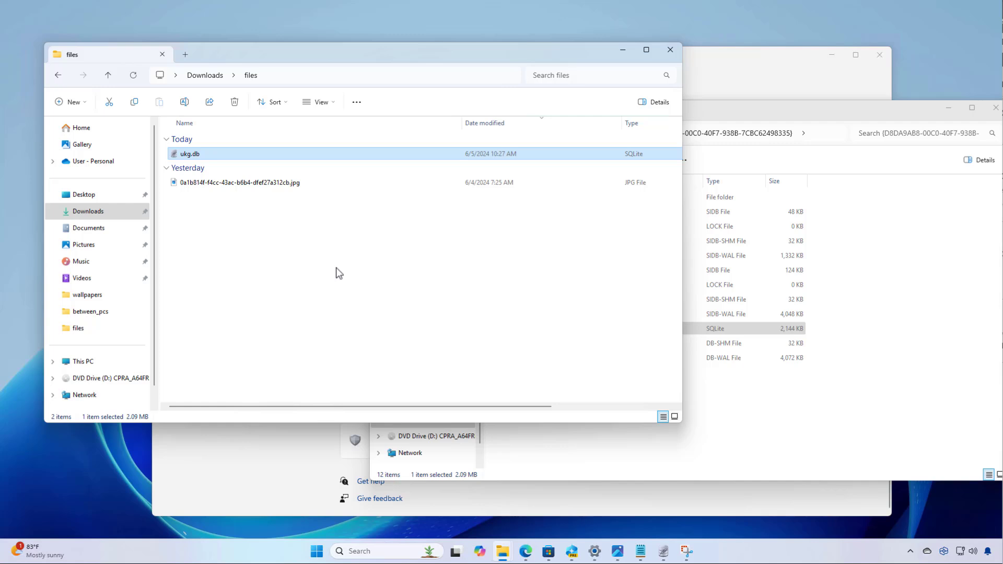
pyautogui.press('Return')
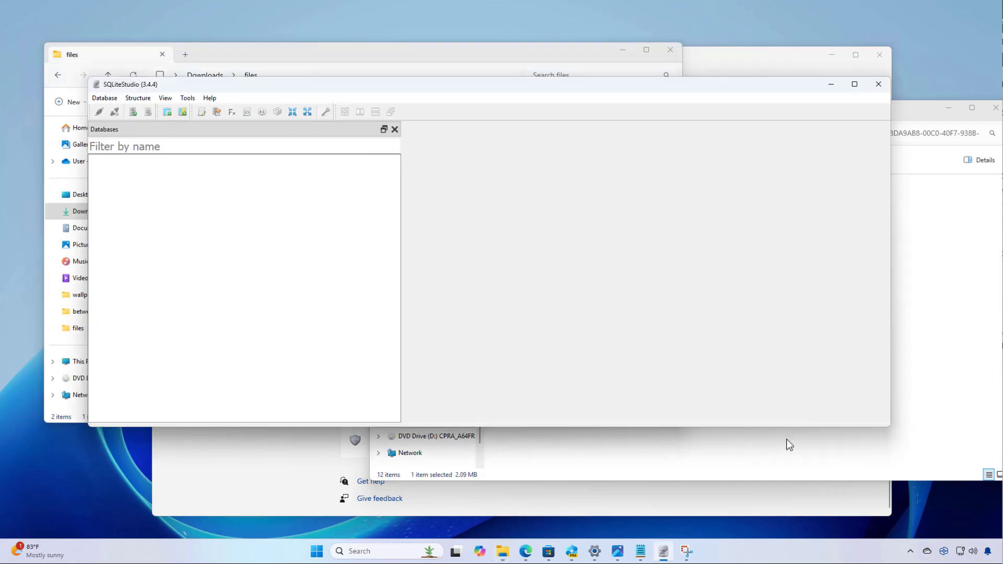
# - Reposition SQLiteStudio, start adding a new database, and browse for its file
pyautogui.moveTo(882, 424); pyautogui.dragTo(856, 488)
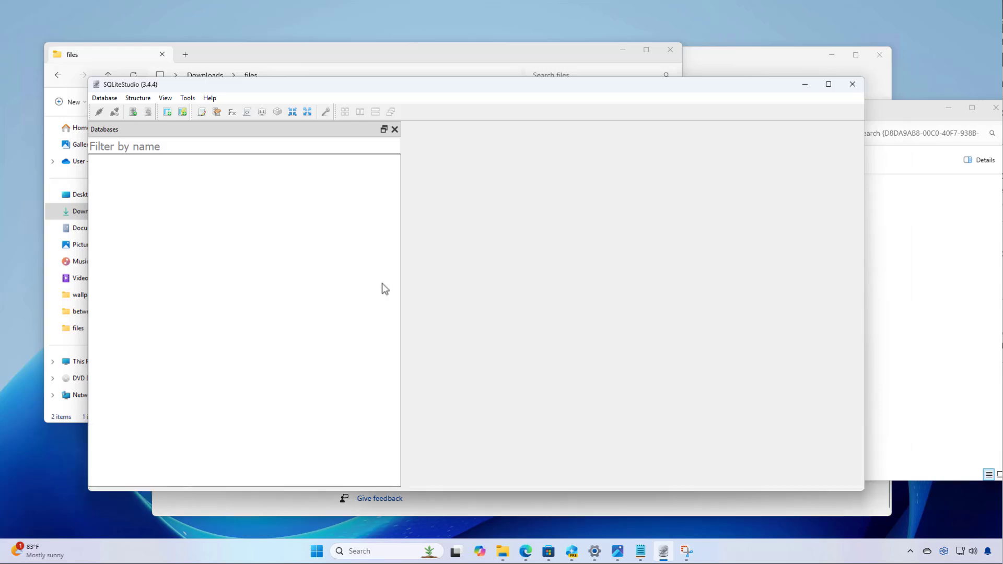
pyautogui.moveTo(310, 85); pyautogui.dragTo(392, 83)
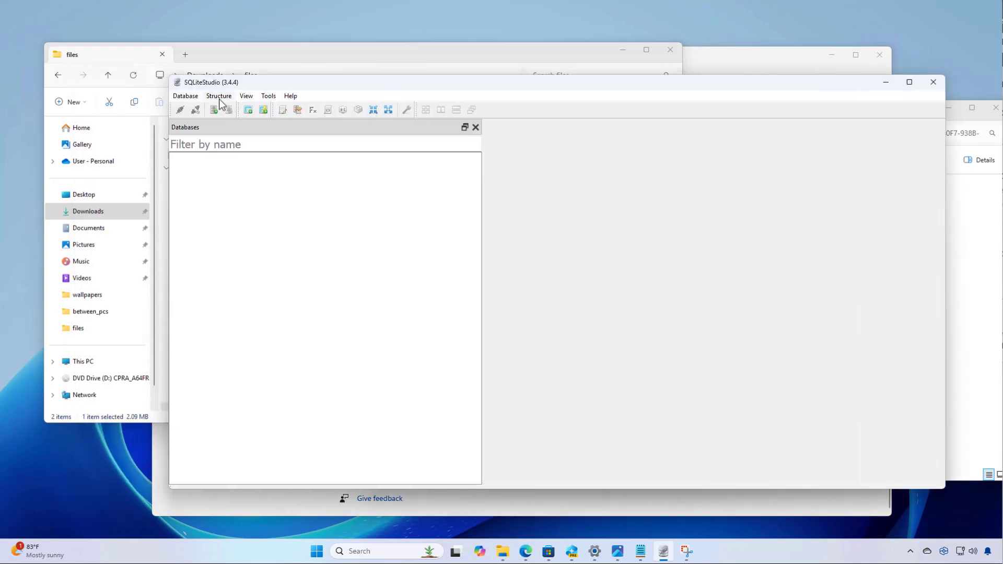
pyautogui.click(187, 97)
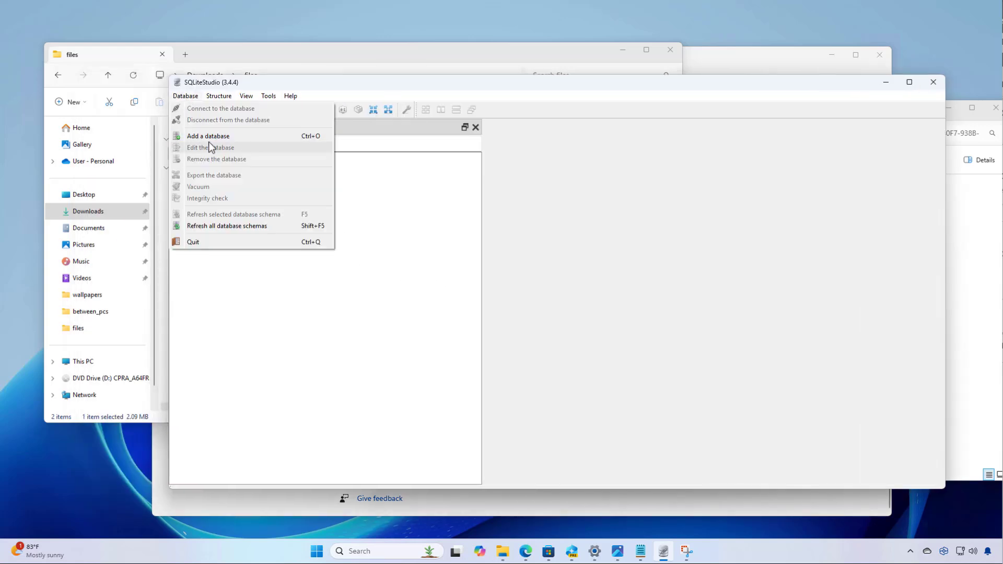
pyautogui.click(211, 140)
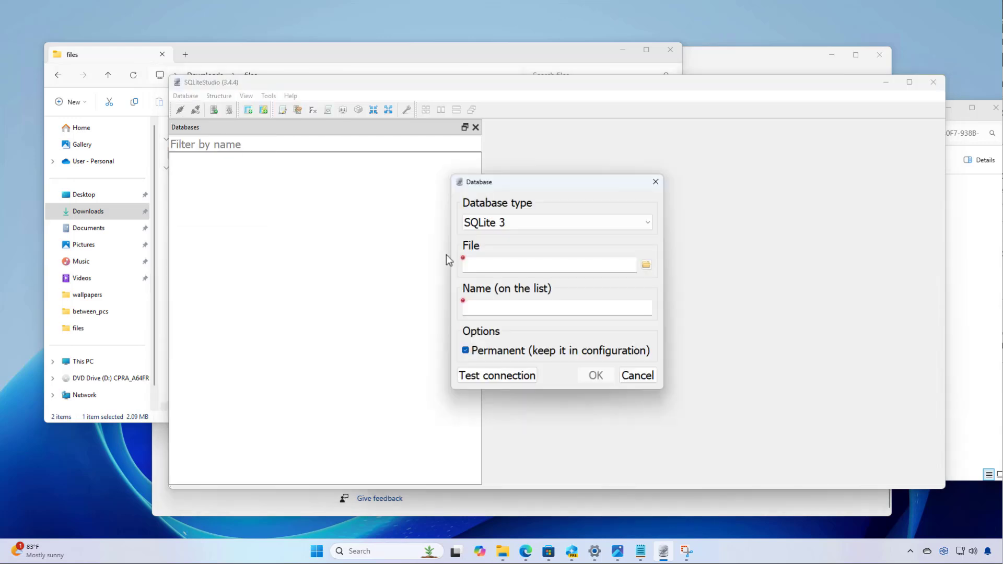
pyautogui.click(647, 266)
# - Pick ukg.db from Downloads\files and add it as the ukg database
pyautogui.moveTo(690, 202); pyautogui.dragTo(542, 114)
pyautogui.click(636, 135)
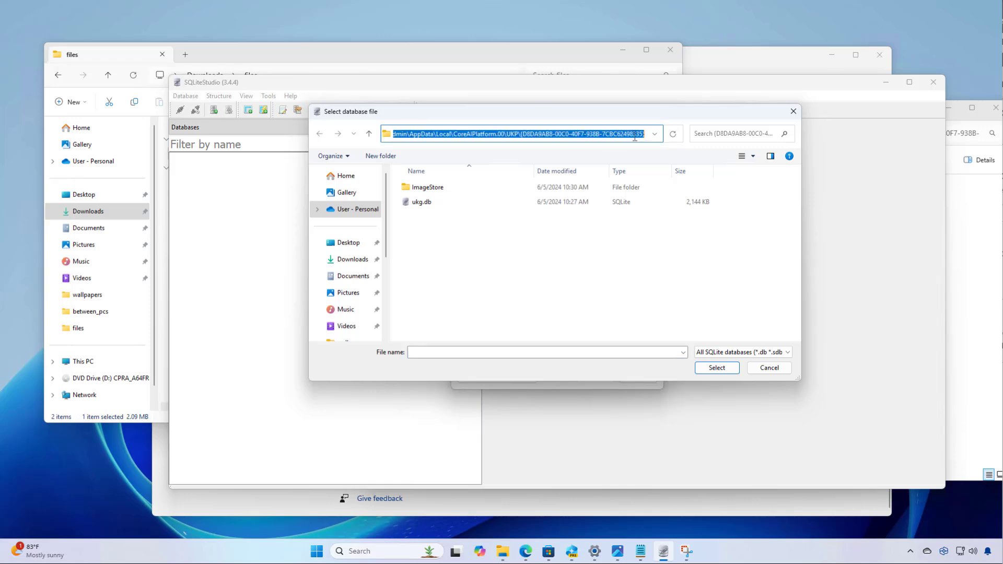
pyautogui.click(411, 205)
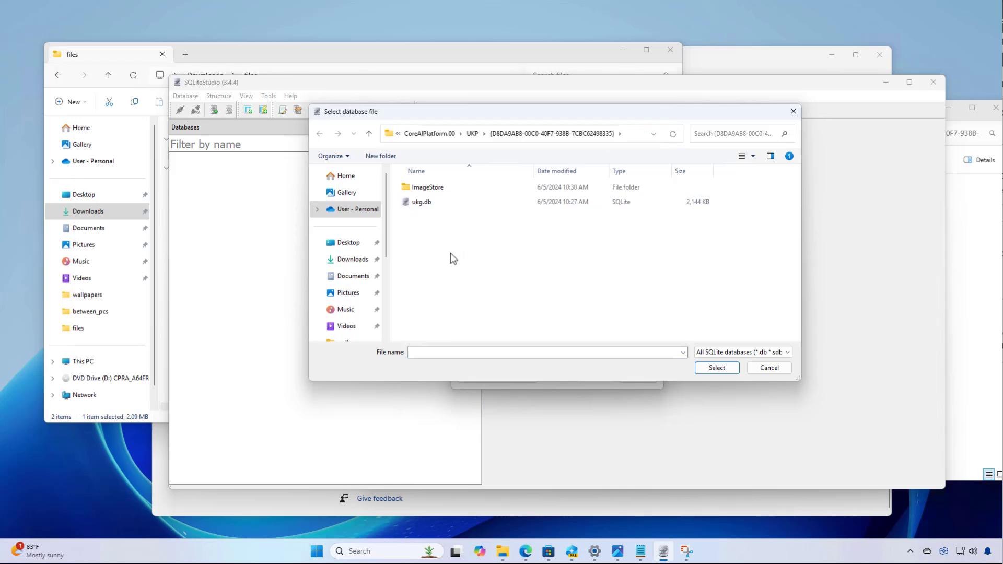
pyautogui.click(355, 264)
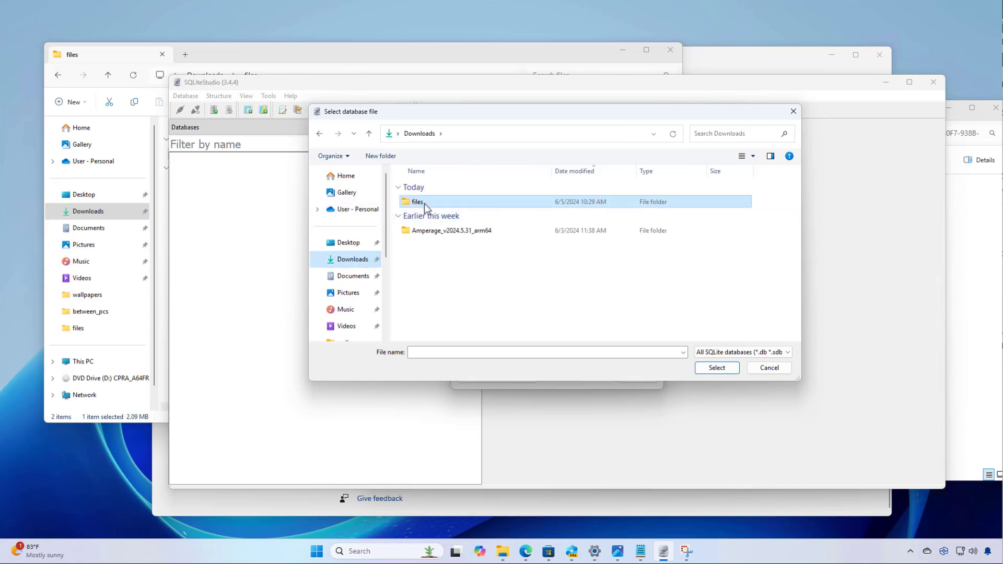
pyautogui.doubleClick(424, 205)
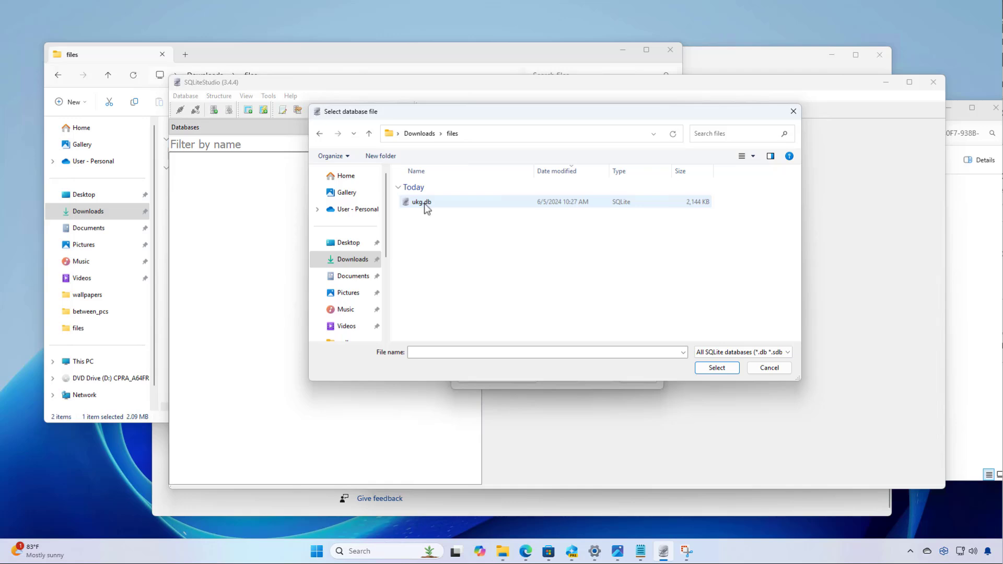
pyautogui.click(426, 206)
pyautogui.click(717, 367)
pyautogui.click(598, 375)
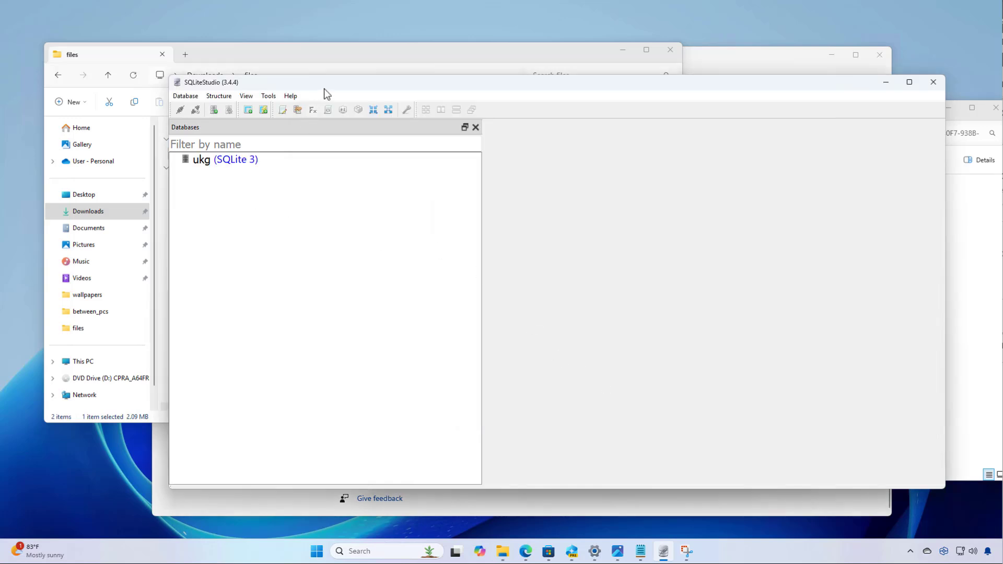
# - Connect to ukg to list its 20 tables and open WindowCaptureAppRelation's structure
pyautogui.moveTo(324, 89); pyautogui.dragTo(288, 57)
pyautogui.click(223, 130)
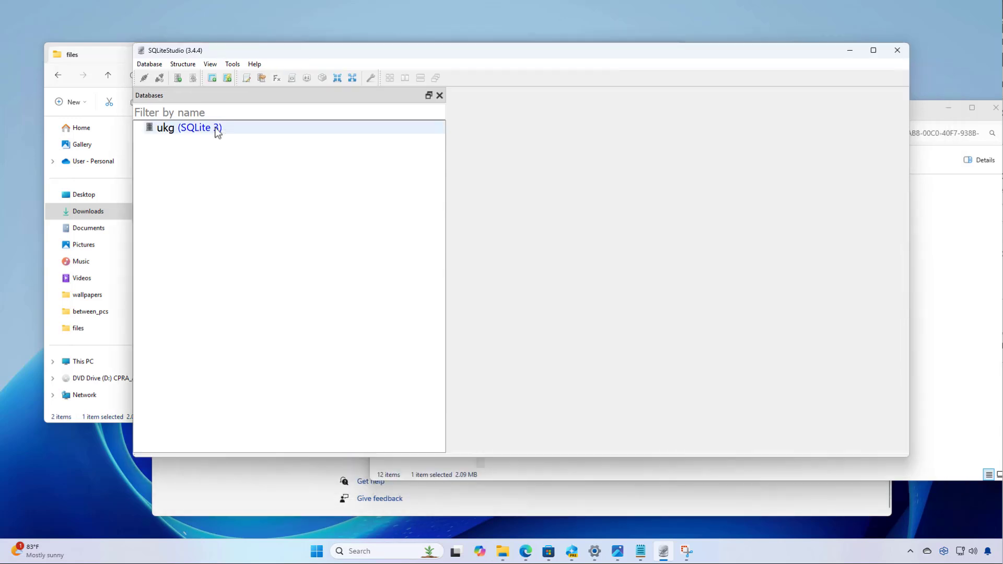
pyautogui.doubleClick(218, 131)
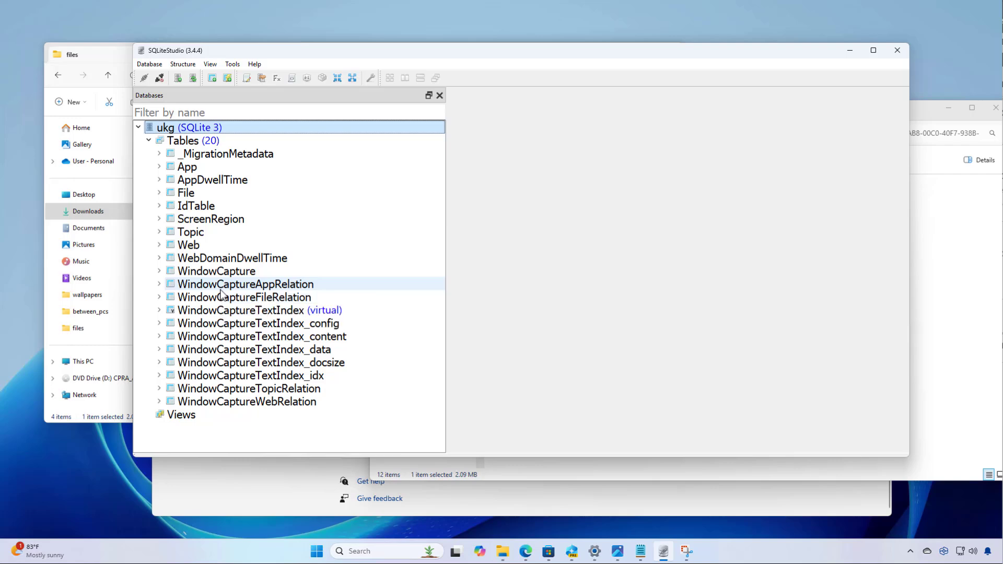
pyautogui.click(220, 290)
pyautogui.doubleClick(221, 294)
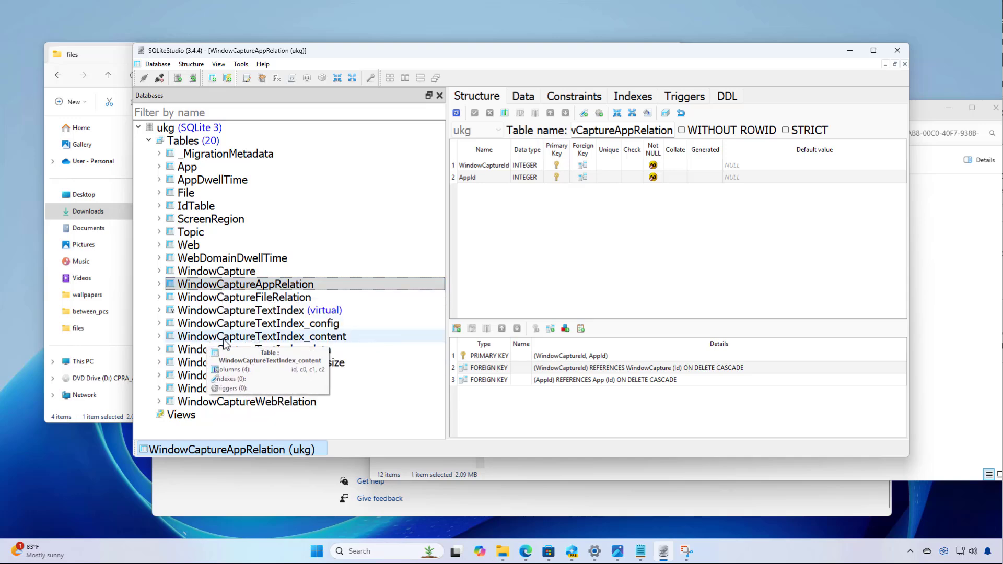
# - Open WindowCaptureTextIndex_content's Data tab in a maximized SQLiteStudio window
pyautogui.doubleClick(322, 340)
pyautogui.click(159, 336)
pyautogui.click(874, 50)
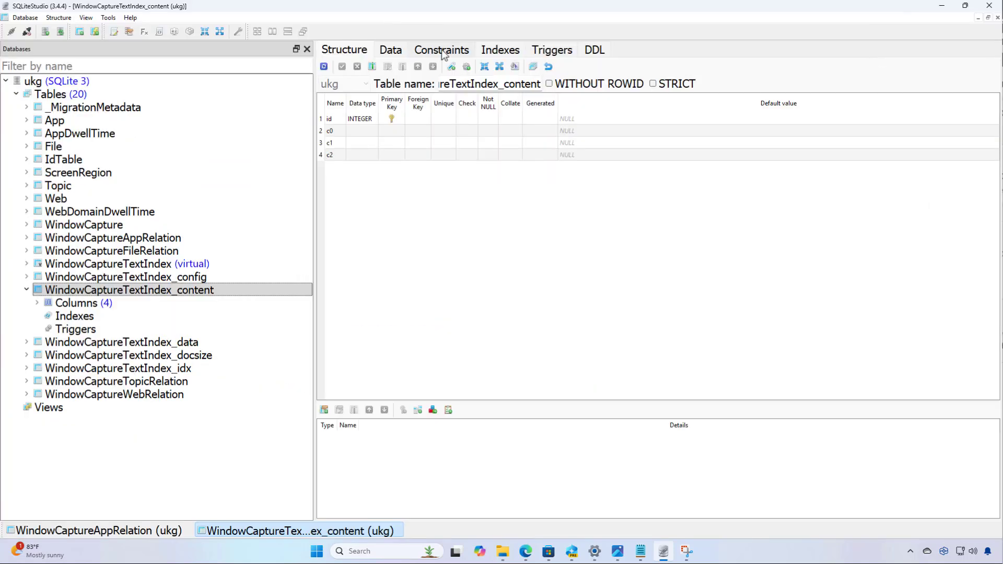
pyautogui.click(391, 50)
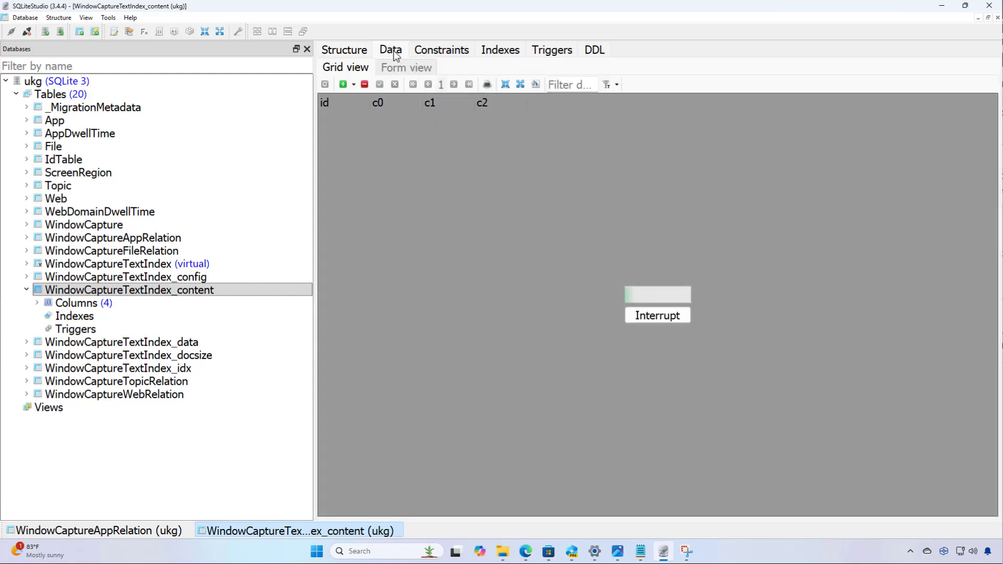
pyautogui.click(659, 325)
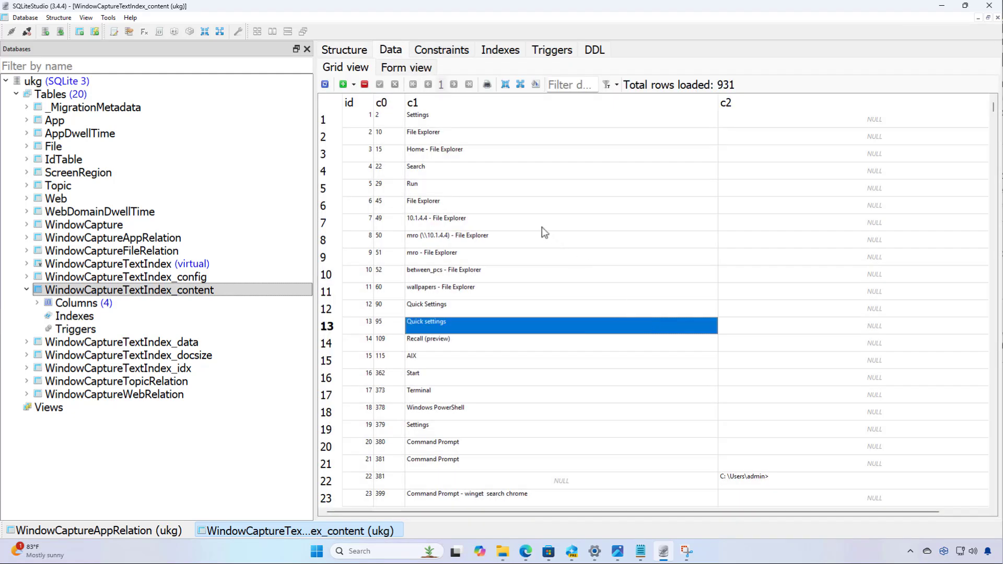
# - Scroll through the 931 rows of captured screen text down to row 893
pyautogui.scroll(-5, 575, 277)
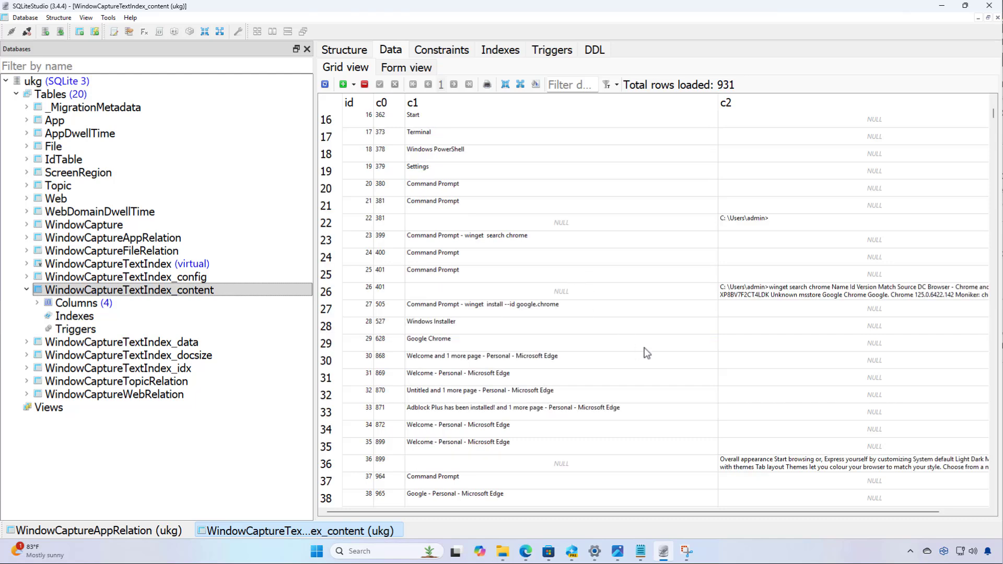
pyautogui.scroll(-3, 646, 354)
pyautogui.scroll(-3, 647, 353)
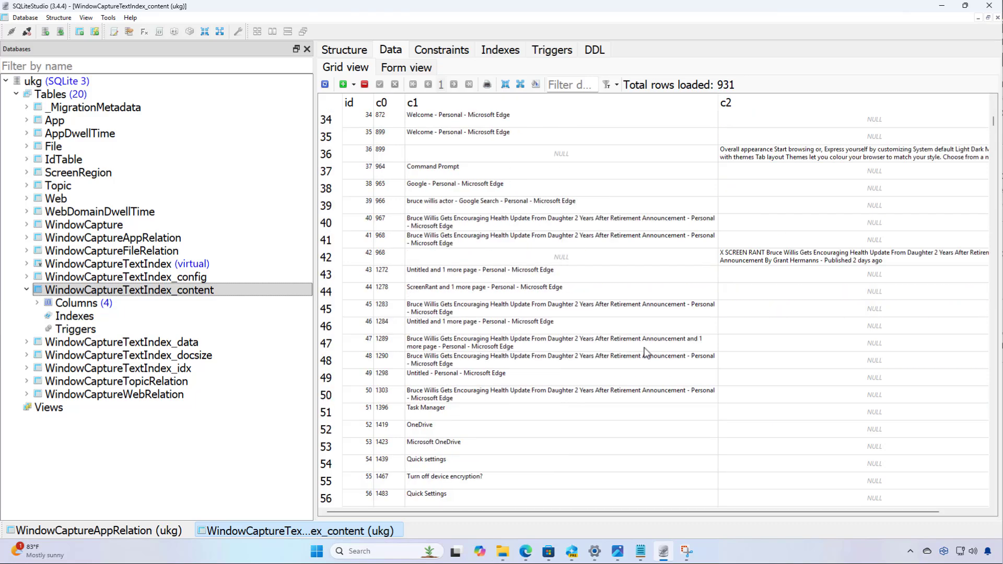
pyautogui.scroll(-20, 646, 353)
pyautogui.scroll(3, 647, 353)
pyautogui.scroll(-4, 646, 353)
pyautogui.scroll(-8, 646, 353)
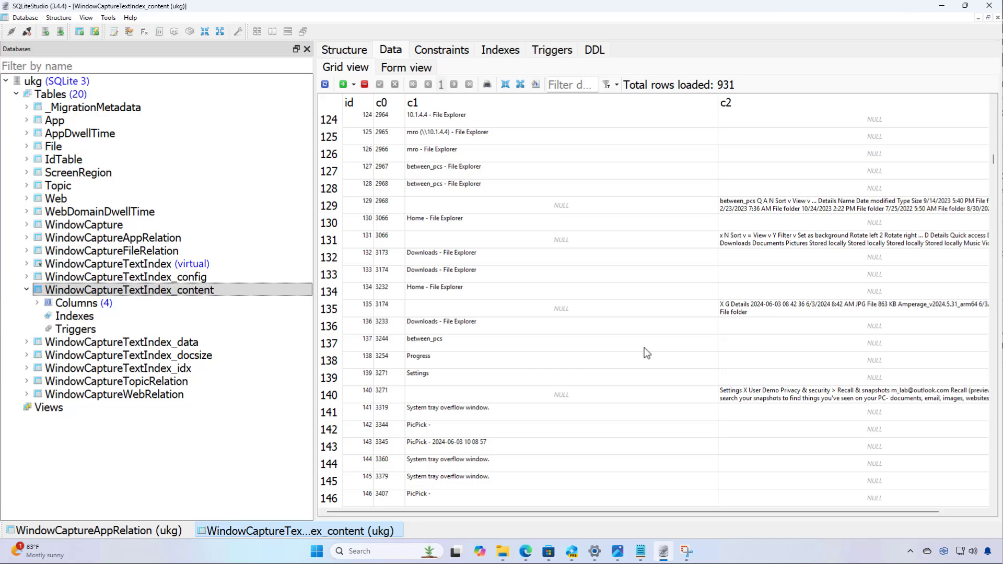
pyautogui.scroll(-20, 646, 353)
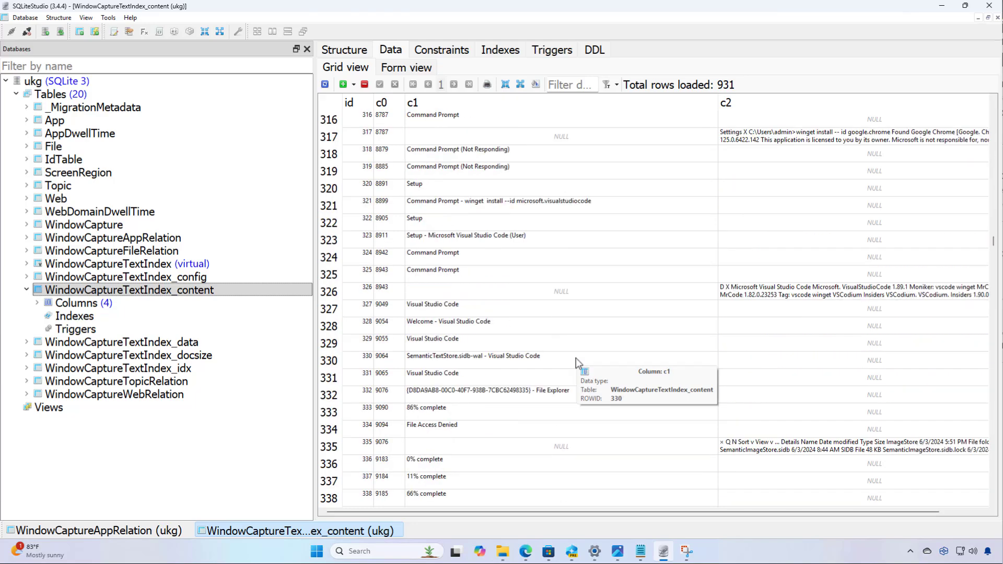
pyautogui.scroll(-17, 576, 359)
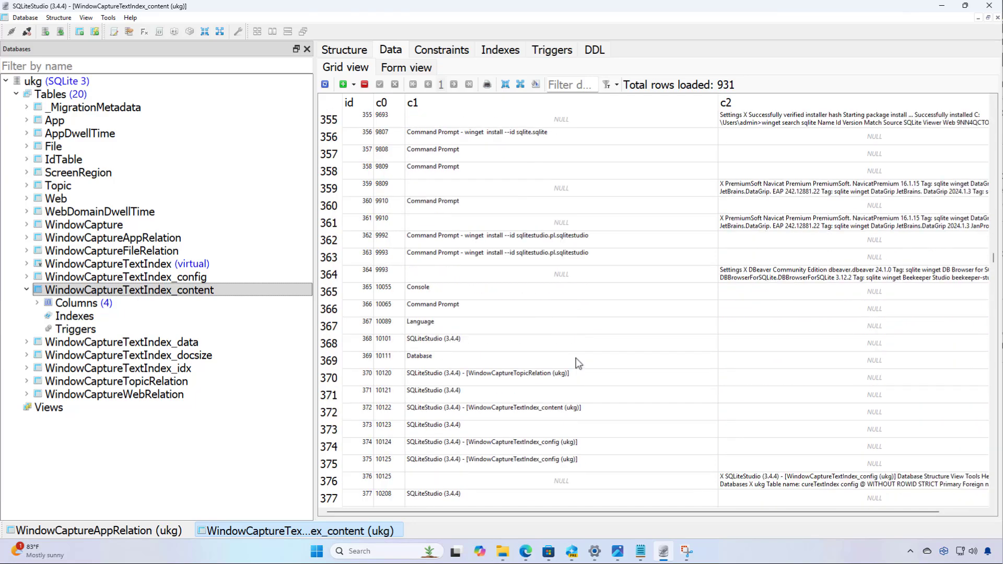
pyautogui.scroll(-20, 576, 359)
pyautogui.click(686, 282)
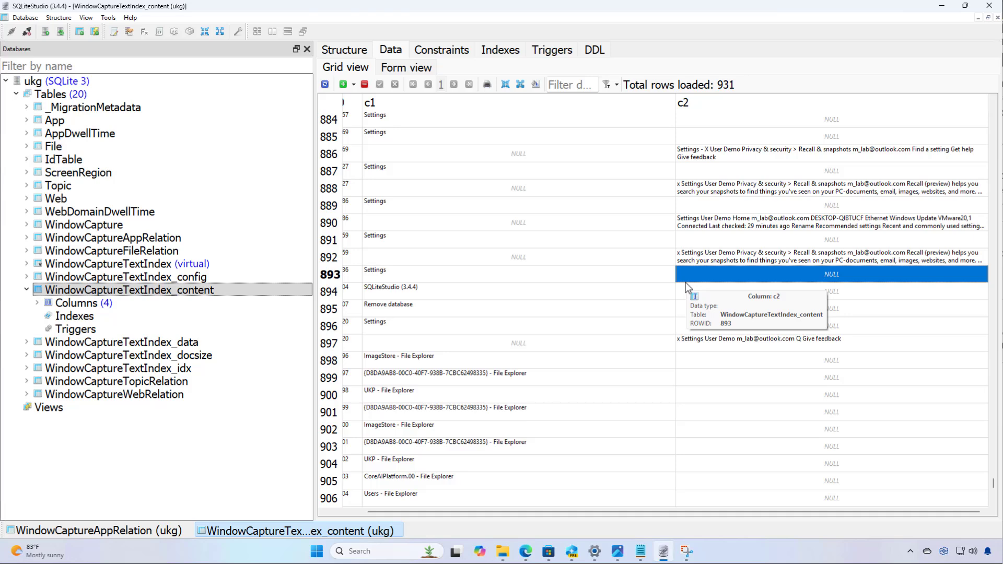
# - Select row 890's c2 cell holding captured Settings screen text
pyautogui.click(759, 230)
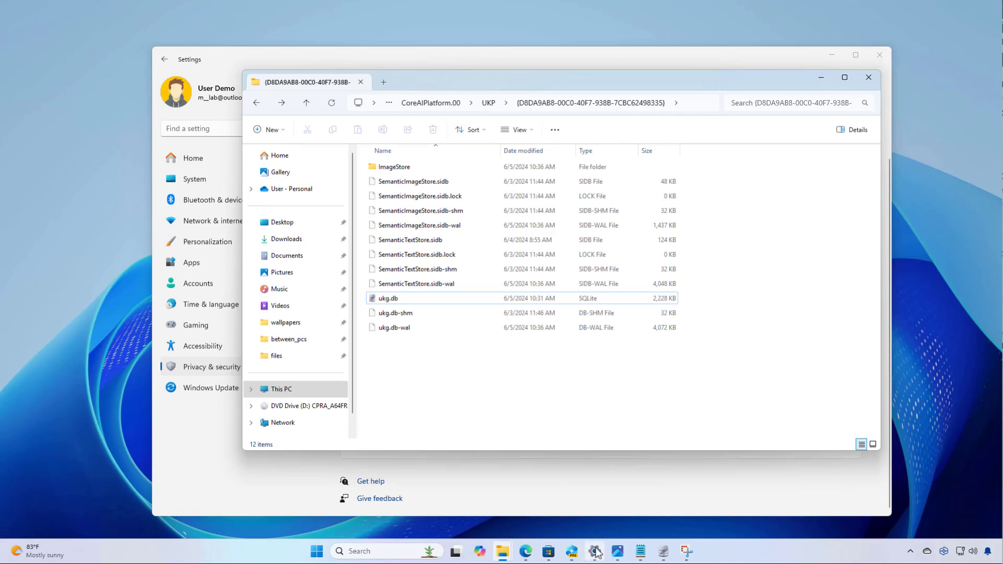
# - Open Settings' Privacy & security > Device encryption page, showing encryption Off
pyautogui.moveTo(596, 551)
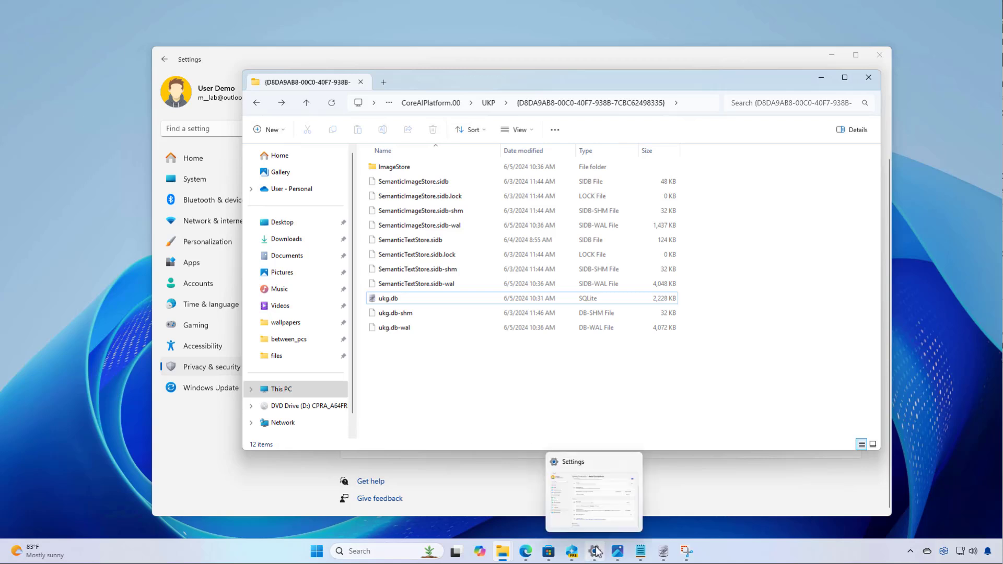
pyautogui.click(596, 551)
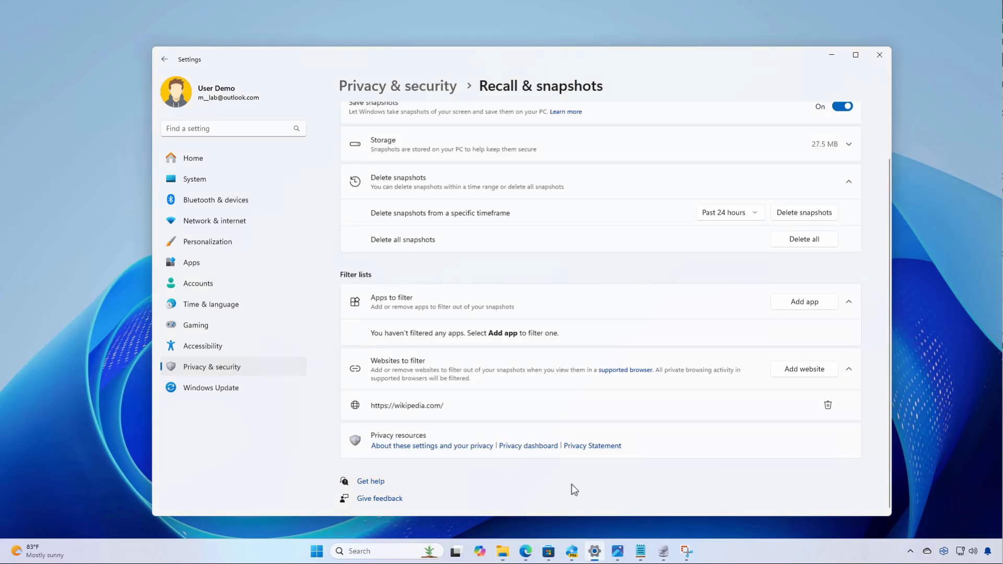
pyautogui.click(233, 369)
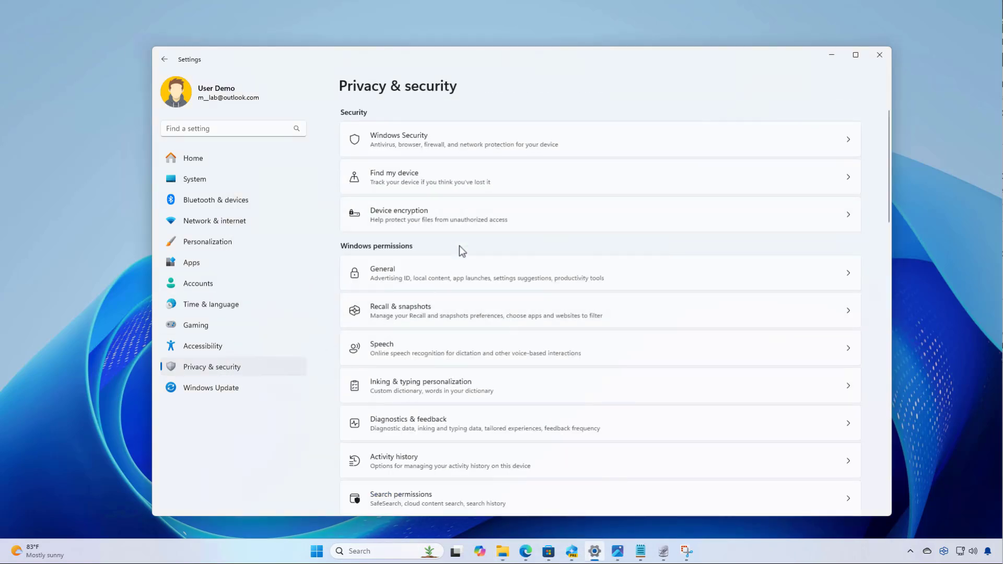
pyautogui.click(459, 221)
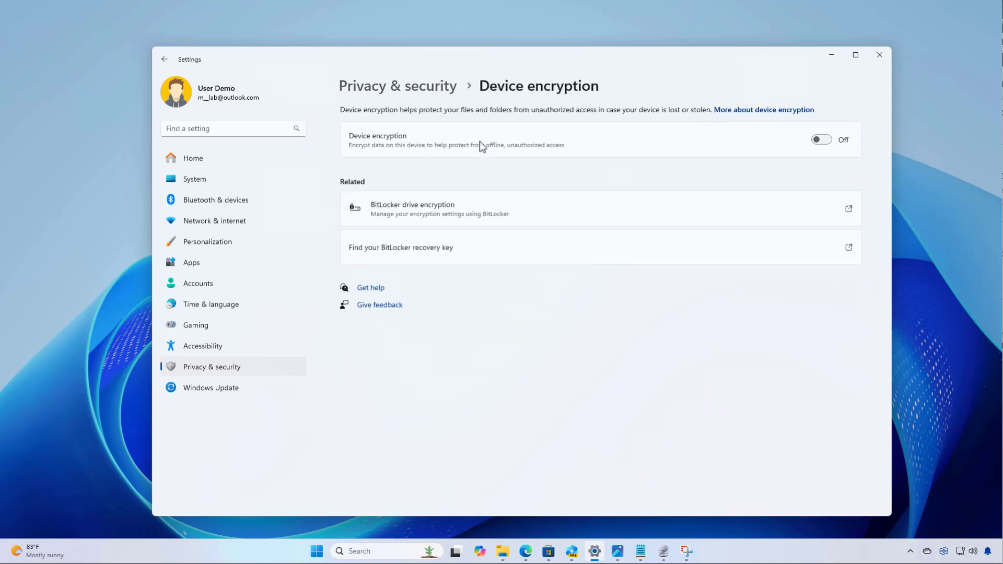
# - Bring File Explorer forward and open the Recall status panel from the tray
pyautogui.moveTo(511, 59); pyautogui.dragTo(384, 34)
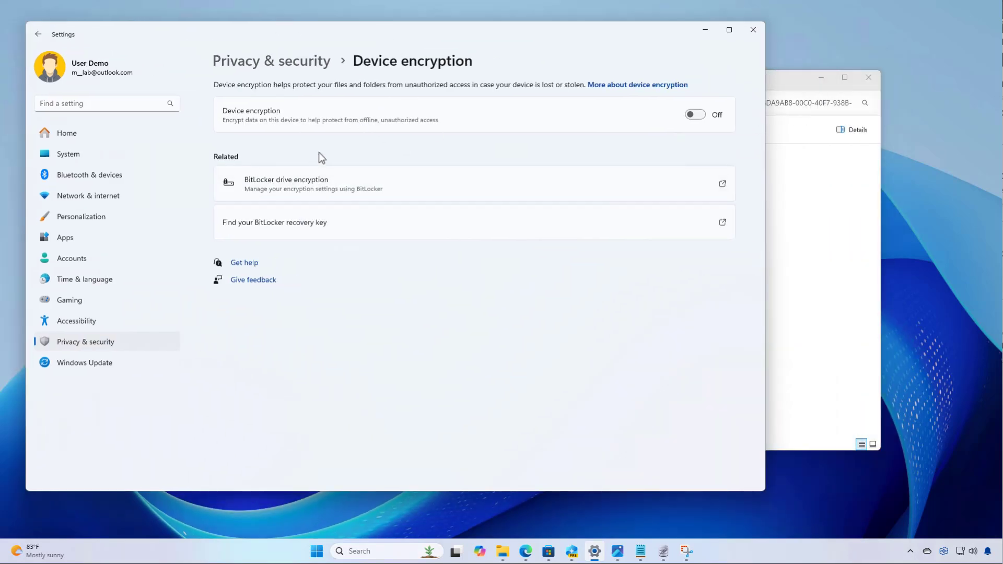
pyautogui.click(778, 89)
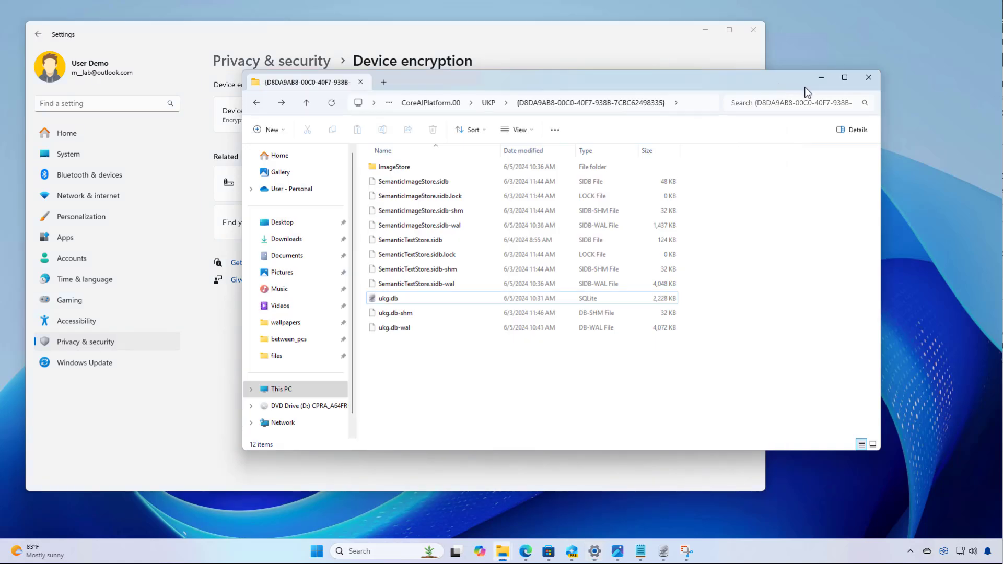
pyautogui.click(944, 551)
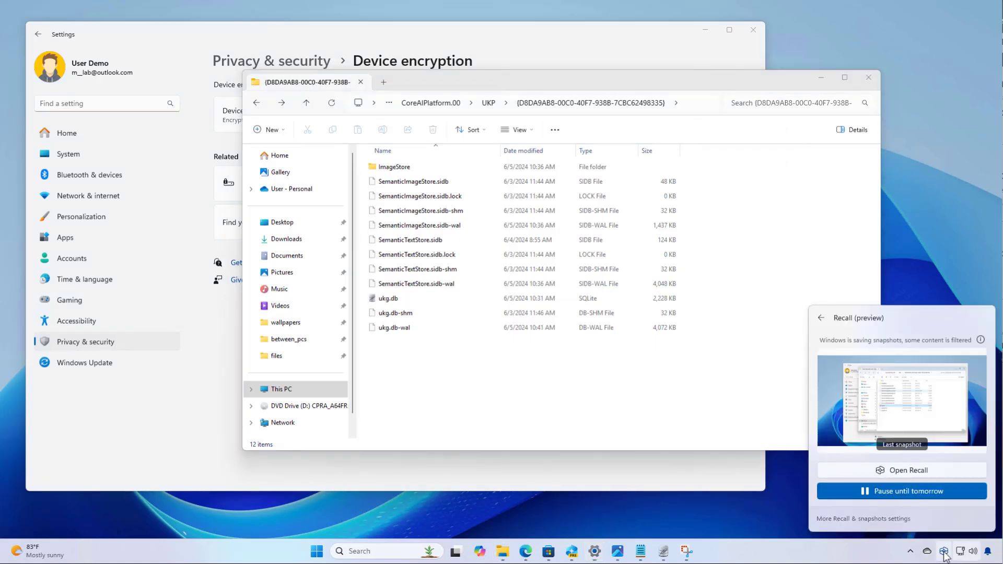
# - Minimize File Explorer and Settings to reveal the bare desktop
pyautogui.click(824, 77)
pyautogui.click(706, 30)
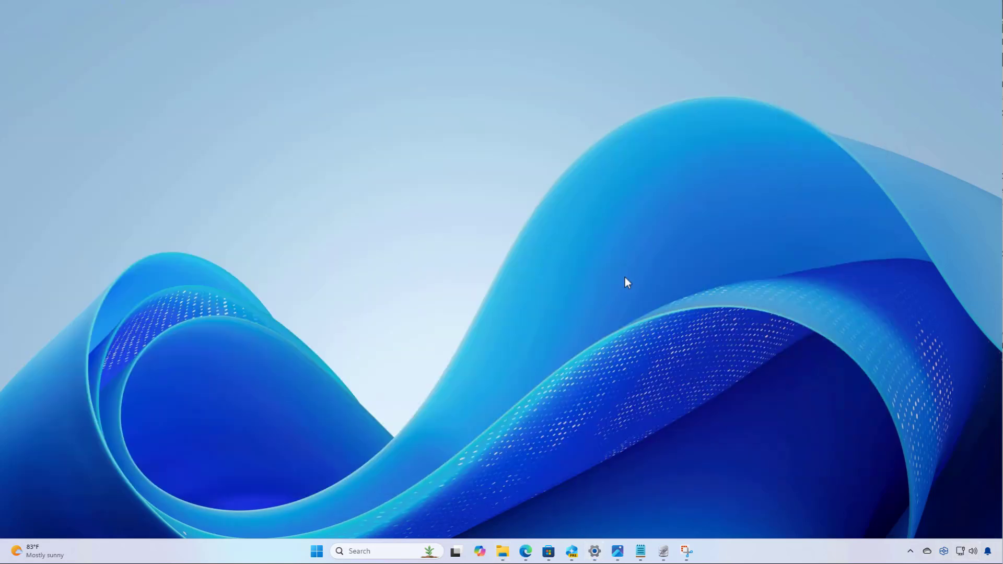